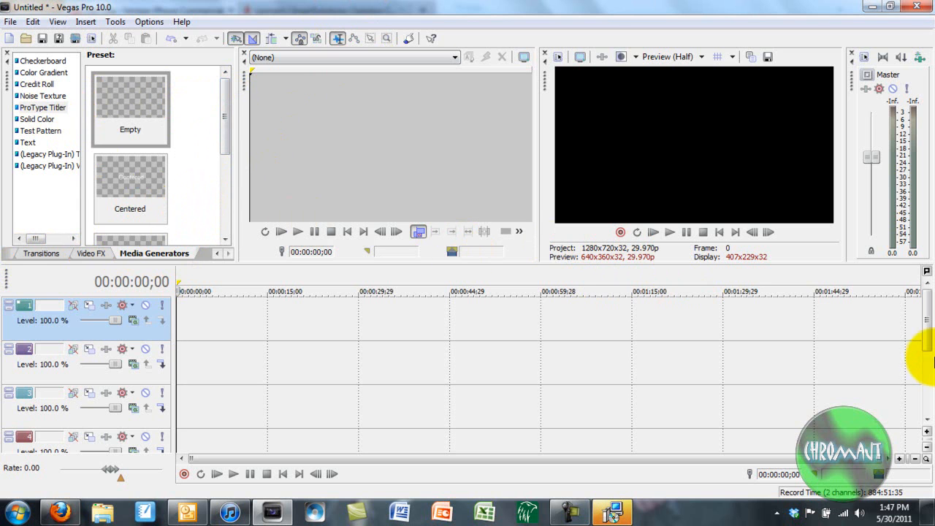
Scroll the track list and place the ProType Titler 'Empty' preset on track 4.
left_click_drag(927, 336, 929, 358)
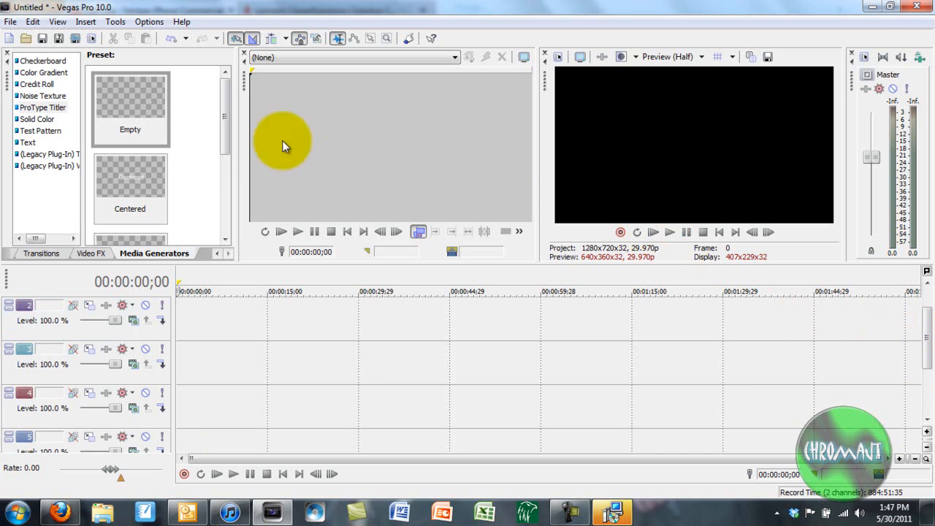
left_click_drag(127, 105, 184, 403)
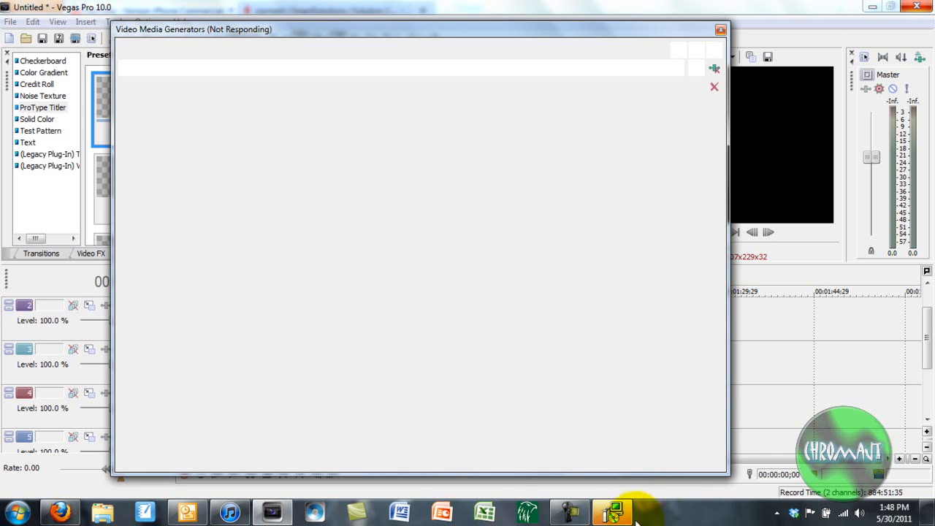
Apply the Scroll animation and replace the placeholder text with 'Enjoy Using Sony Vegas Pro 10 !!!!'.
mouse_move(626, 521)
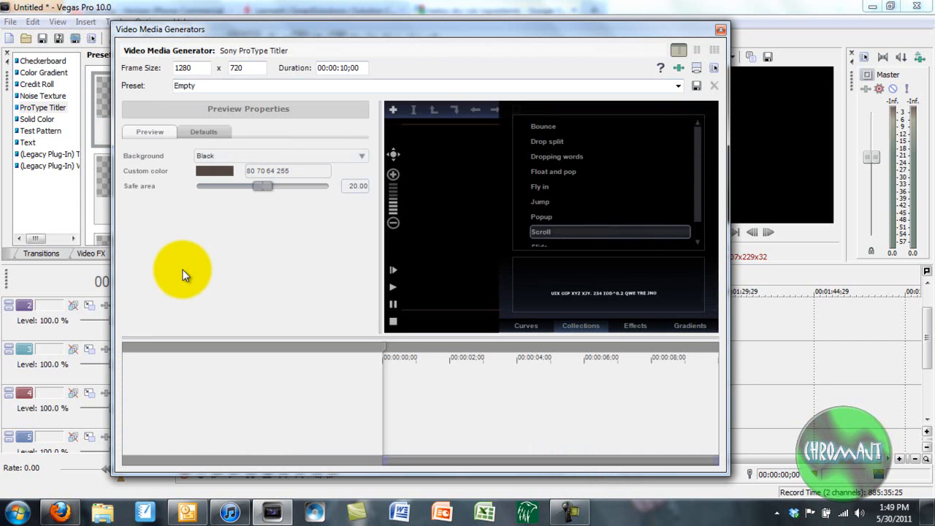
key("Return")
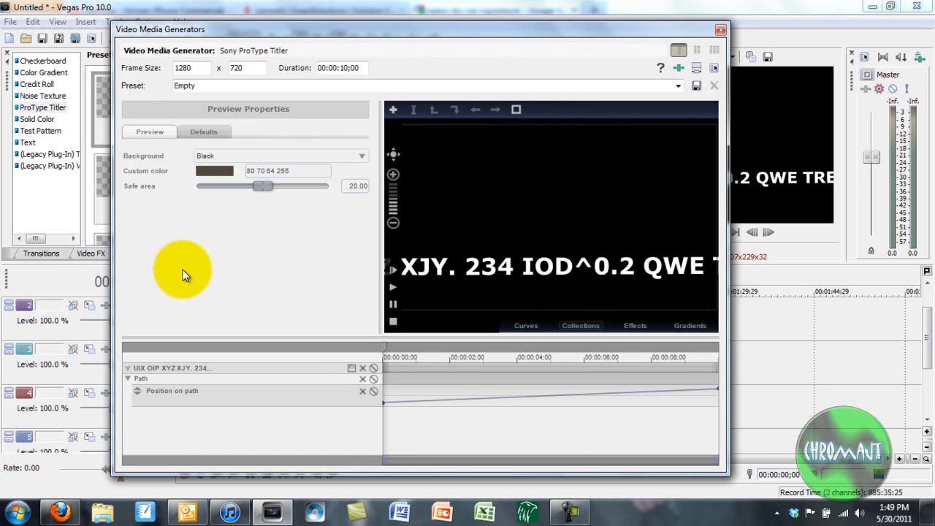
double_click(610, 266)
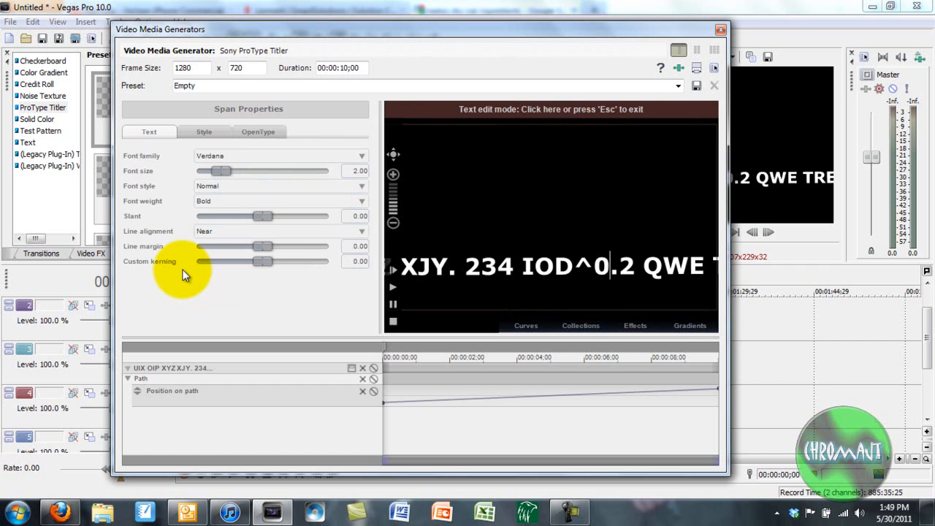
key("ctrl+a")
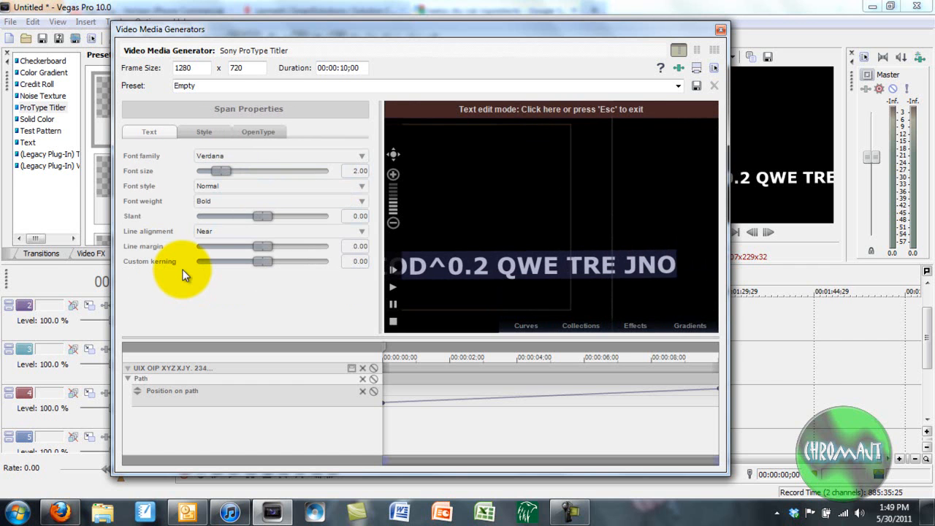
type("EF")
key("BackSpace")
type("njoy ")
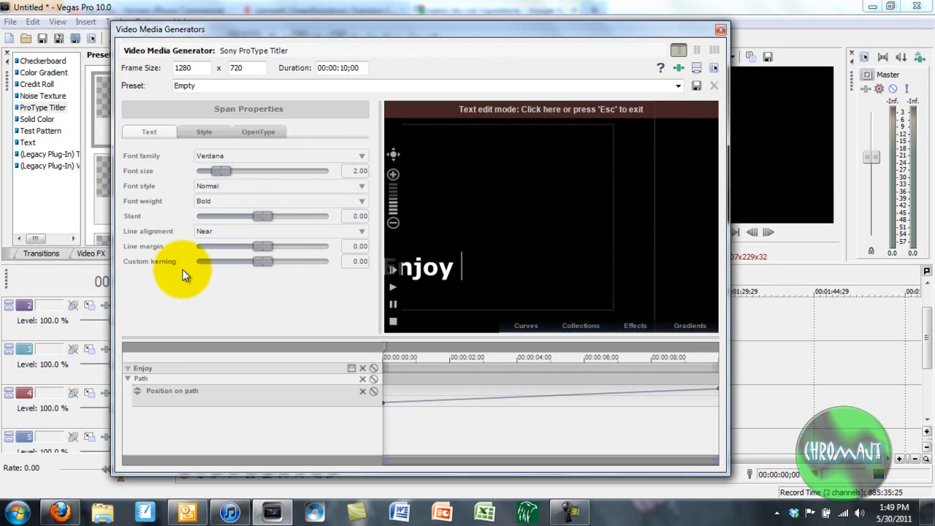
type("Using Sony Vegas Pro 10")
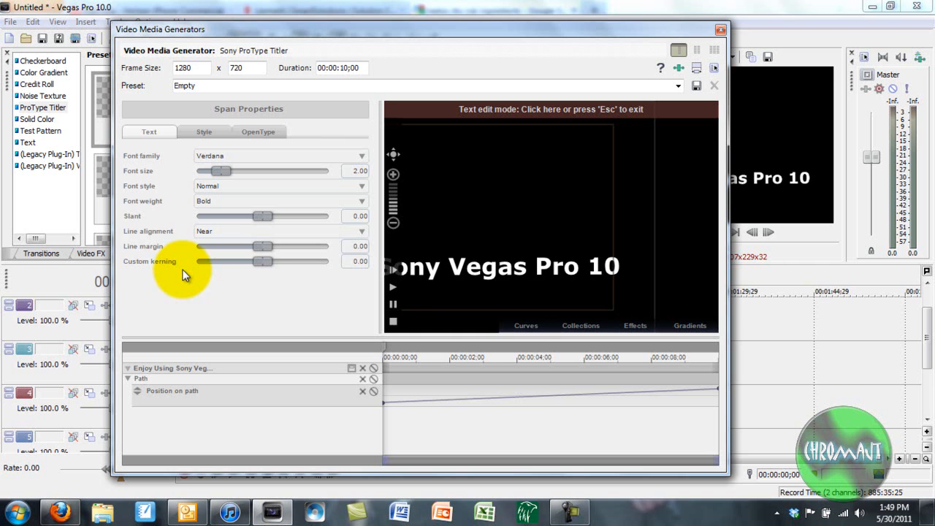
type(" !!!!")
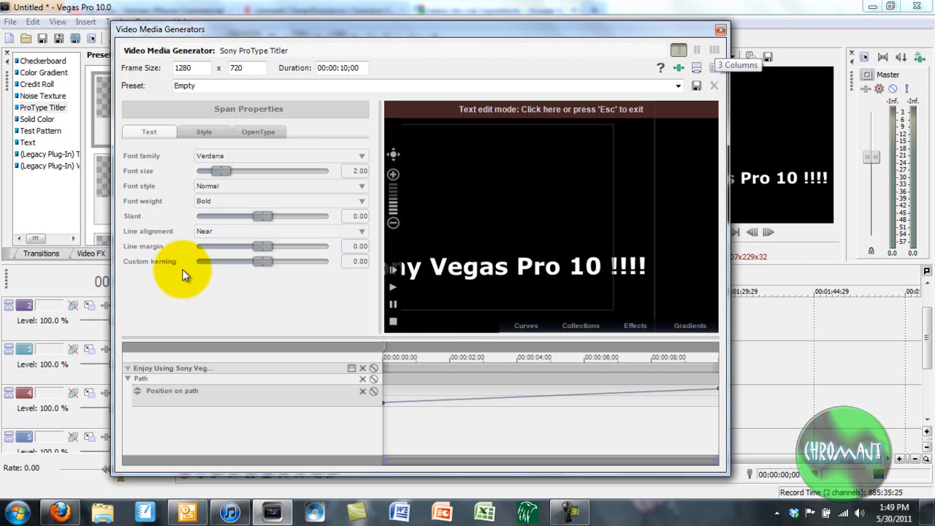
key("Escape")
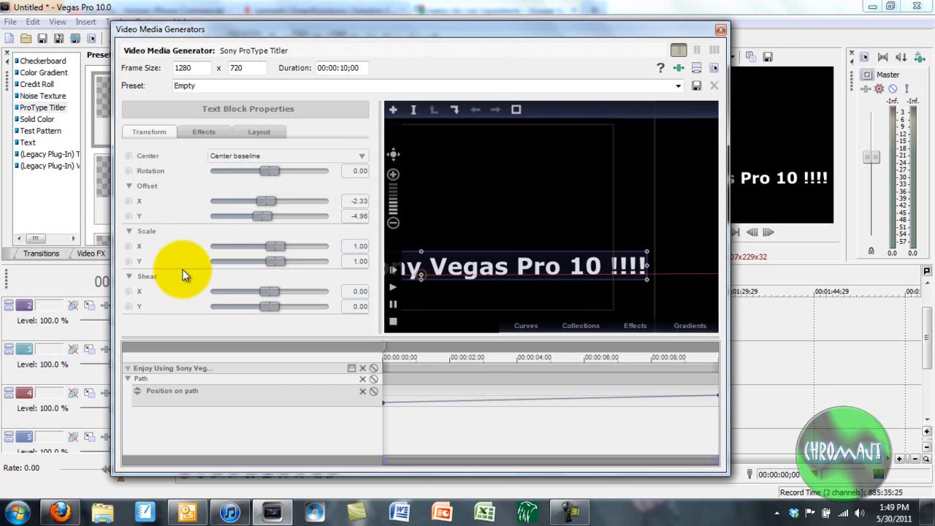
Shift the title block left, extend its scroll path to the right, and close the titler.
scroll(624, 214, "down", 5)
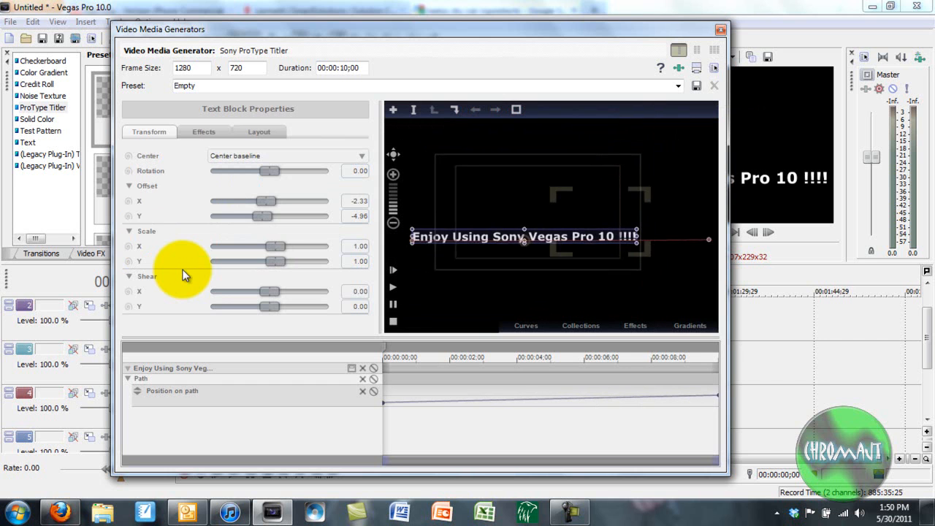
left_click_drag(566, 234, 412, 239)
left_click_drag(531, 241, 678, 240)
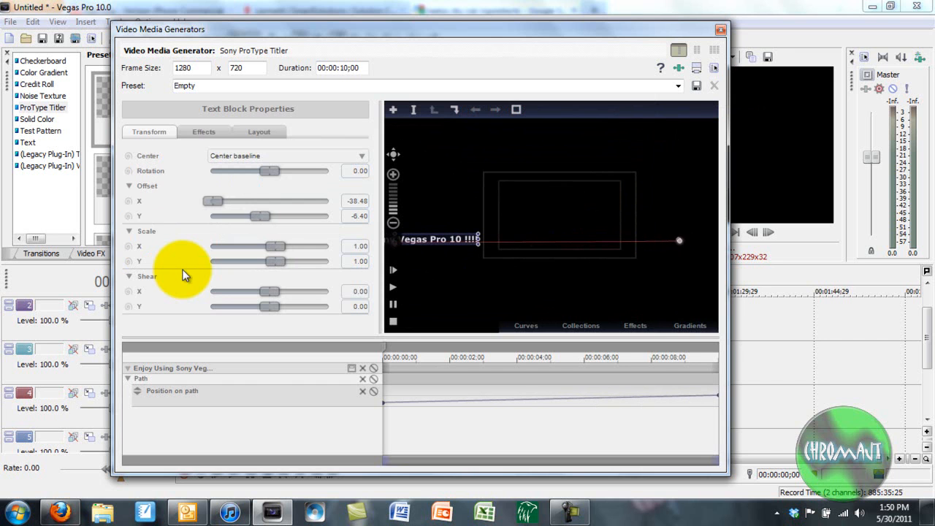
left_click(720, 30)
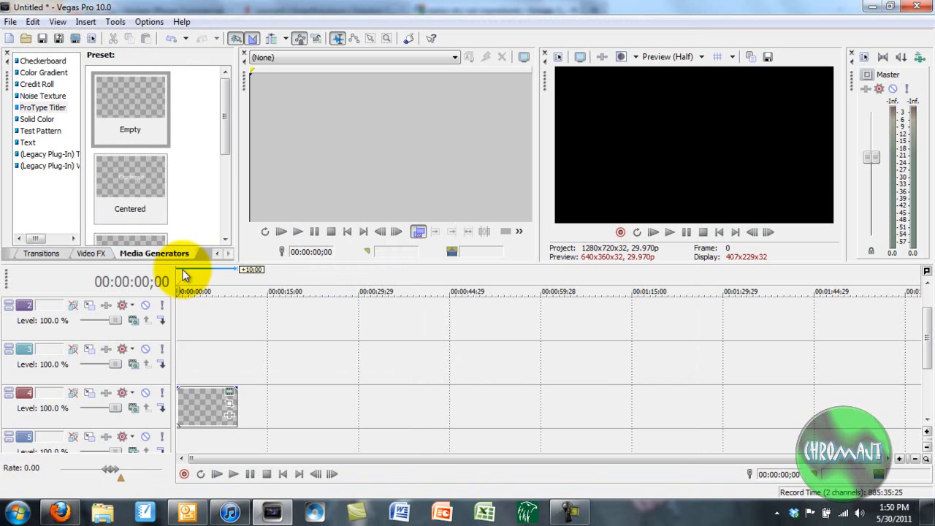
Return to the timeline start and drop the Bumps checkerboard preset onto track 5.
left_click(193, 407)
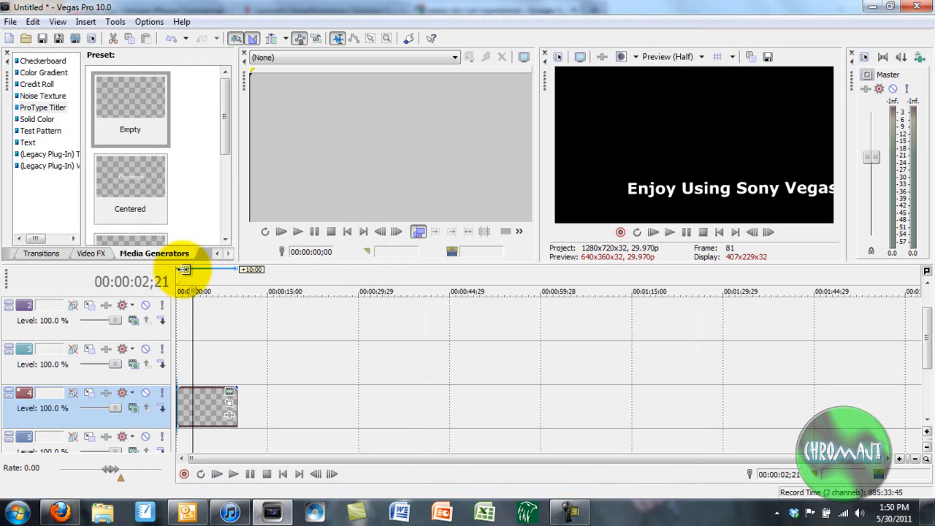
key("ctrl+Home")
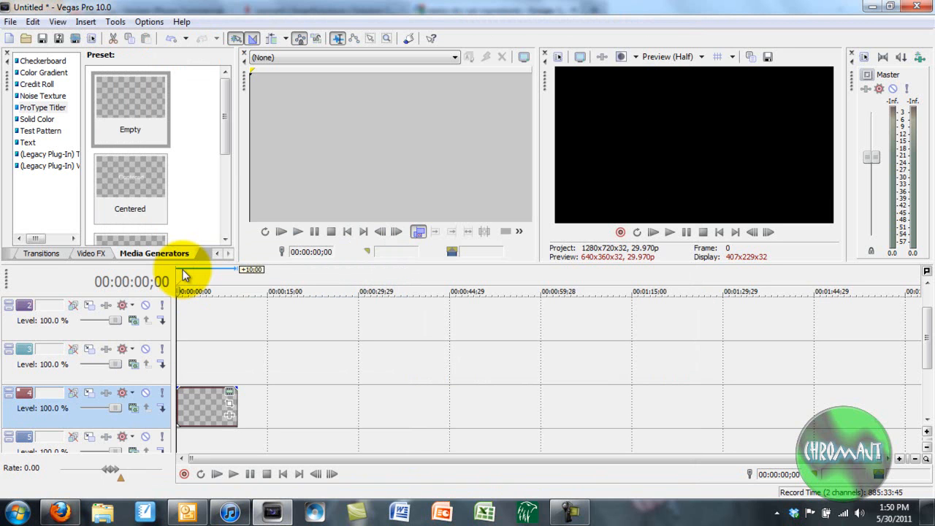
left_click(43, 61)
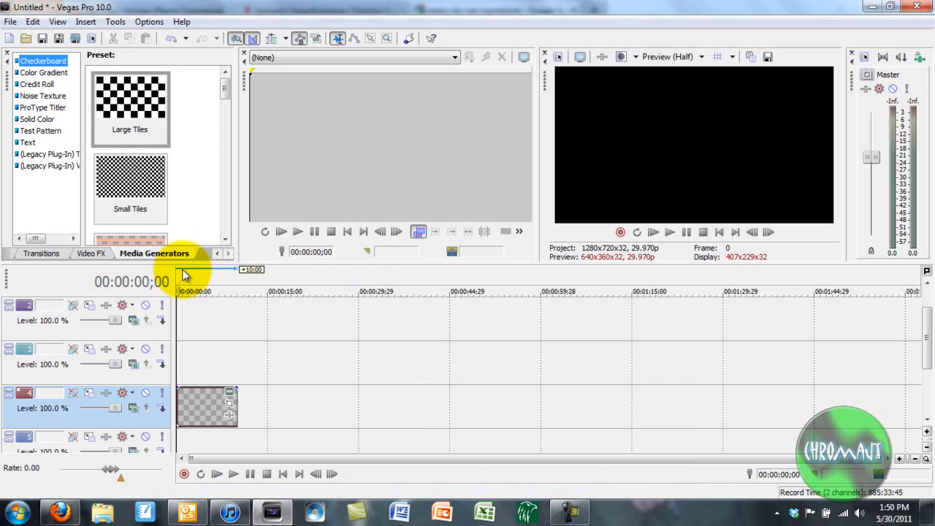
left_click_drag(225, 88, 225, 155)
left_click_drag(130, 182, 206, 442)
left_click_drag(183, 276, 182, 275)
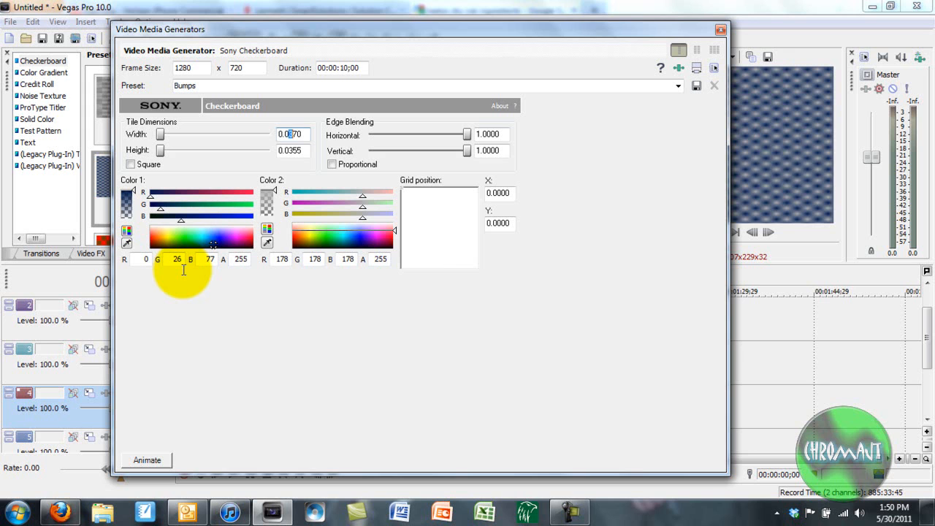
Set checkerboard tiles to 0.0070 wide, 0.0130 high, and Color 1 to pink (255, 180, 225).
key("Tab")
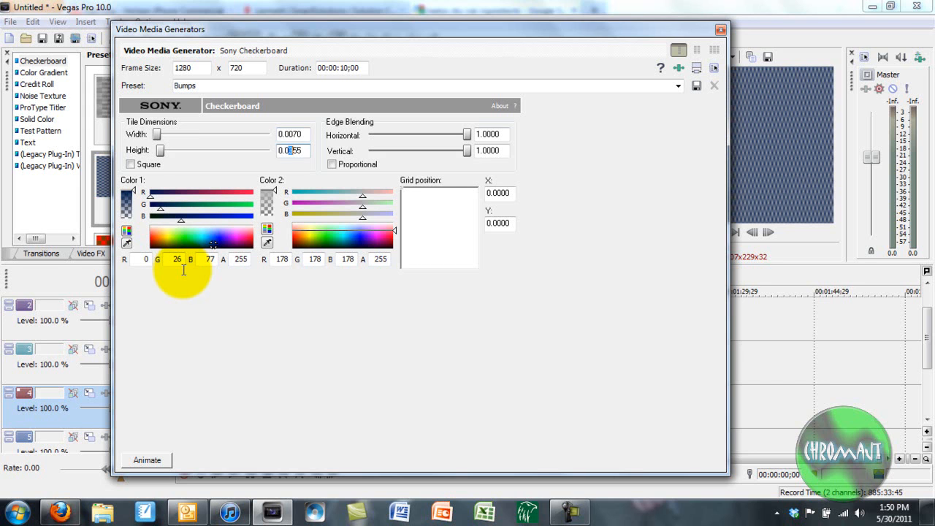
key("shift+Right")
type("0")
key("Return")
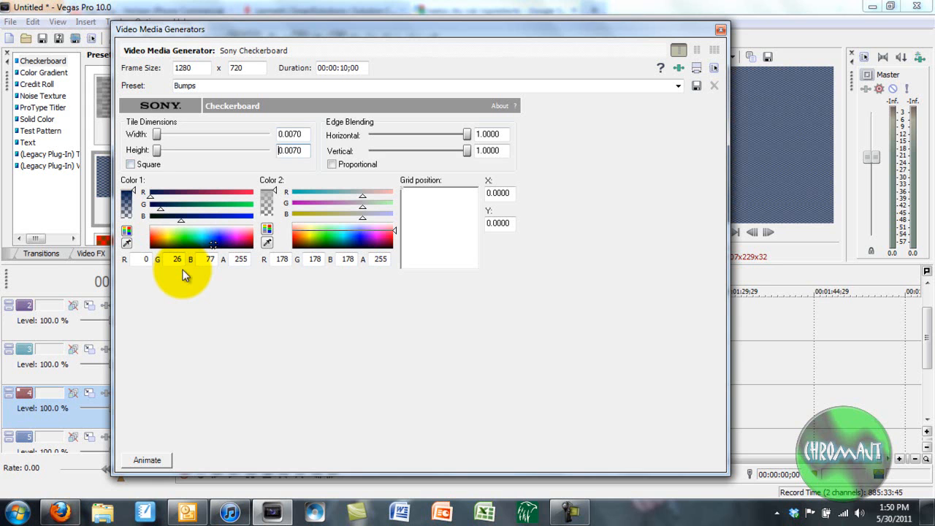
scroll(182, 276, "up", 7)
scroll(183, 275, "down", 6)
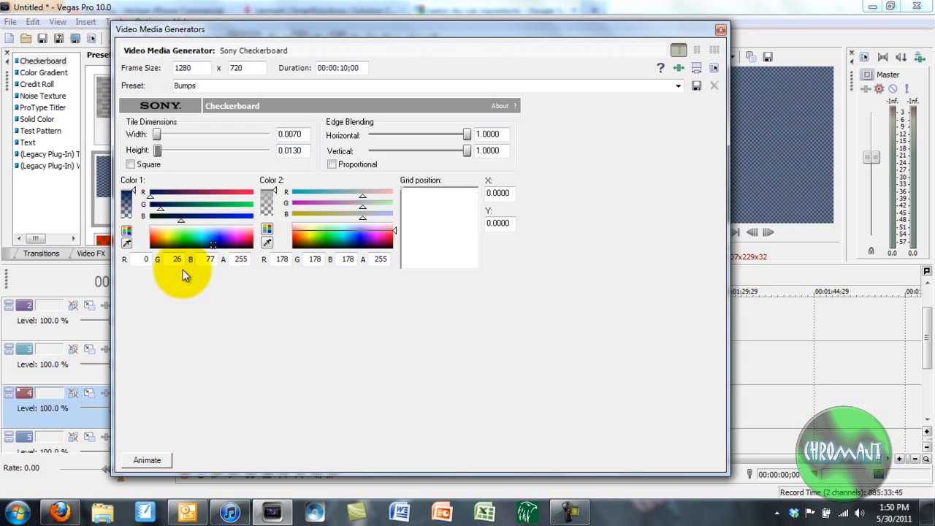
left_click_drag(245, 231, 242, 228)
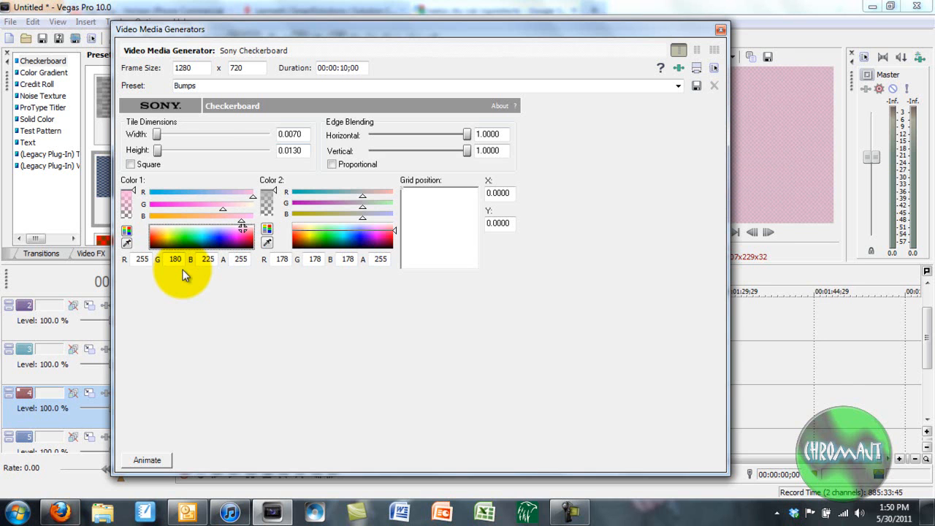
Make Color 2 partly transparent white, set both edge blending values to 0.51, and close.
left_click_drag(394, 230, 394, 222)
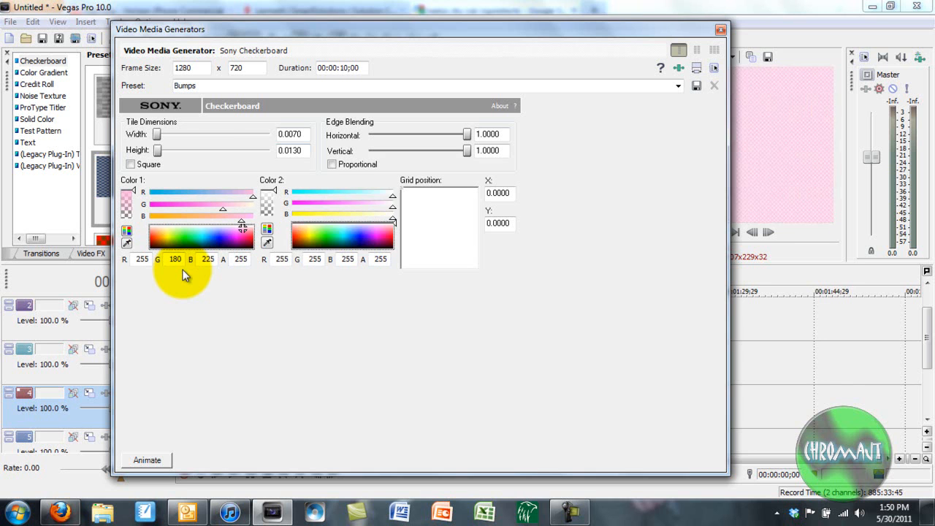
left_click_drag(272, 190, 272, 199)
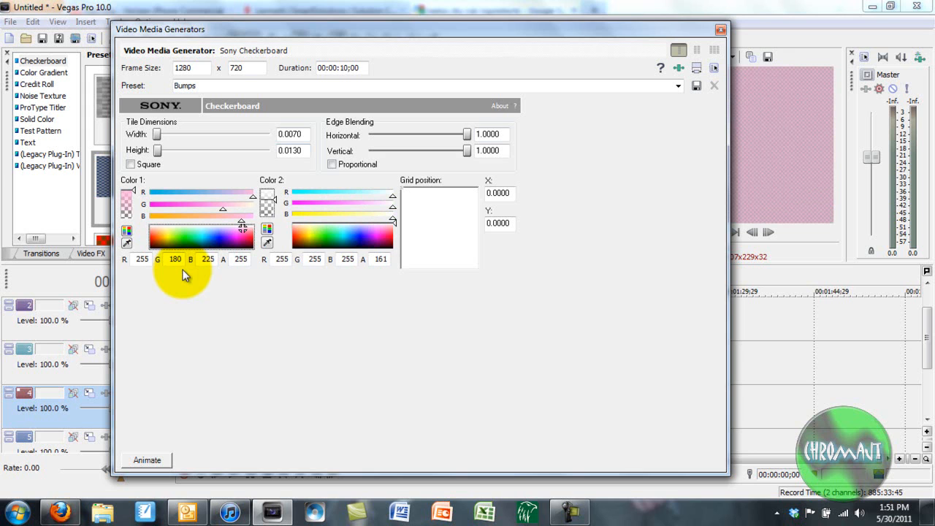
left_click_drag(466, 134, 418, 134)
left_click_drag(467, 150, 418, 150)
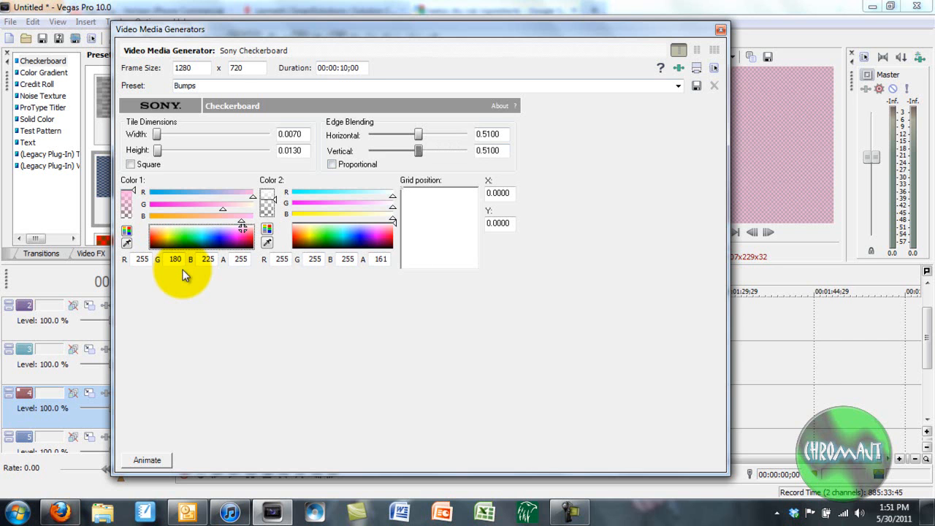
left_click(721, 30)
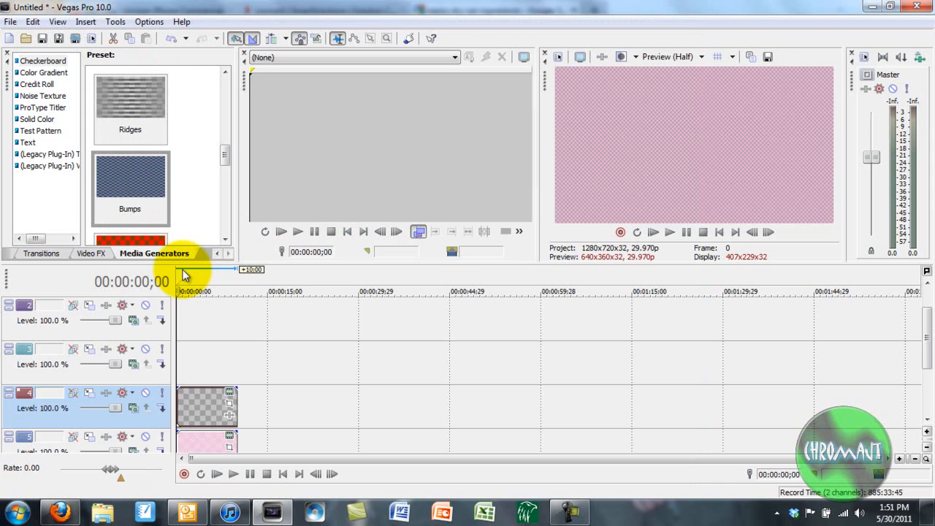
Jump to 00:00:02;21 and place the White Solid Color preset on track 3.
left_click(193, 291)
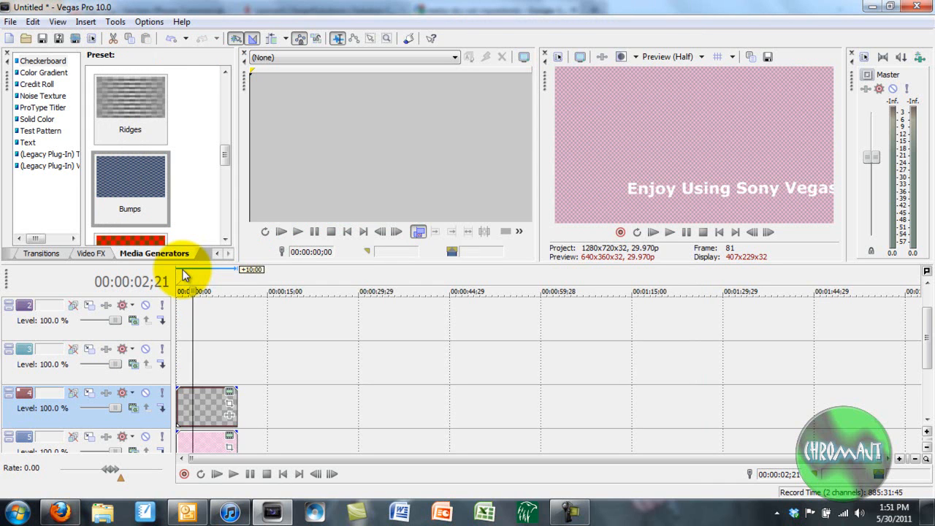
left_click_drag(130, 110, 183, 363)
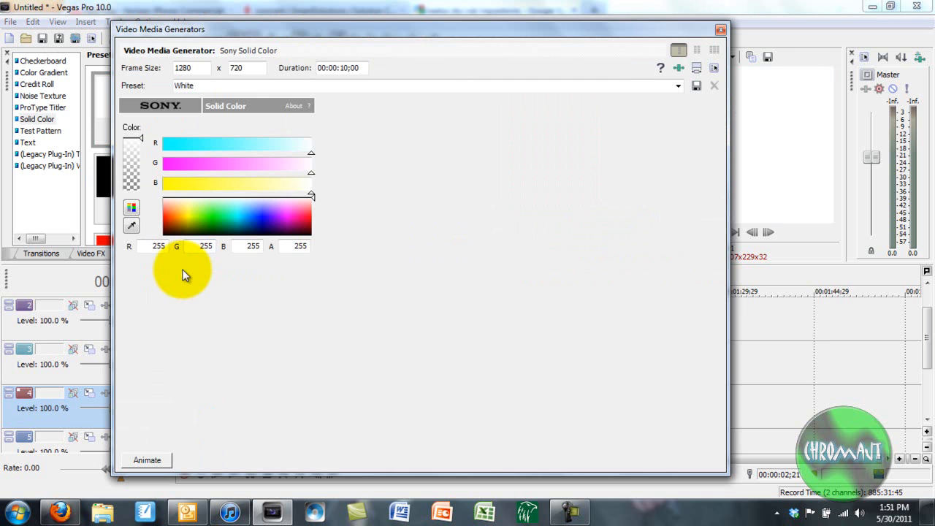
Crop the white solid colour with Pan/Crop into a 305.1-high horizontal band.
left_click(721, 30)
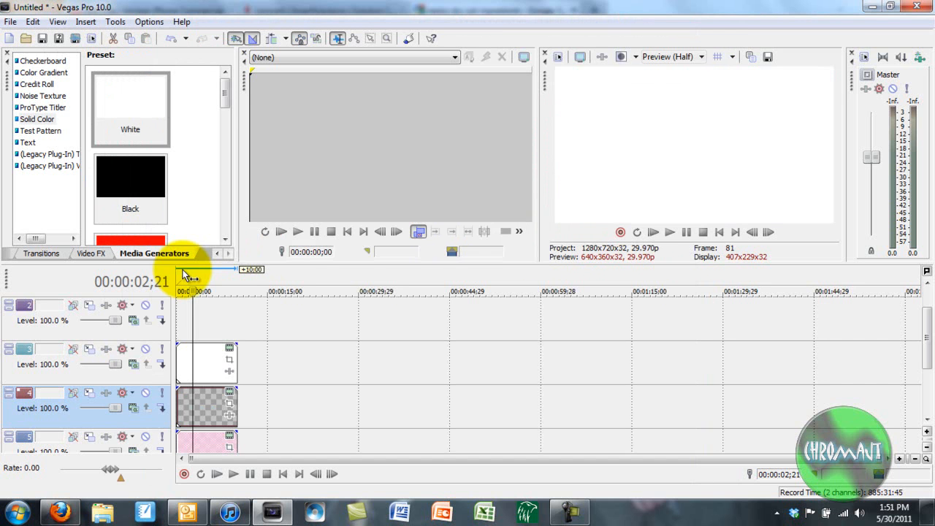
left_click(229, 360)
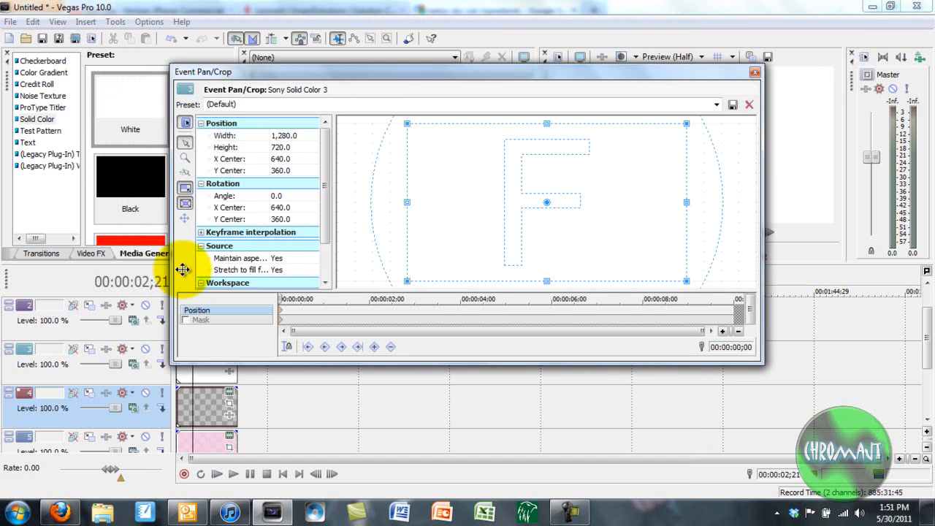
left_click_drag(546, 123, 546, 169)
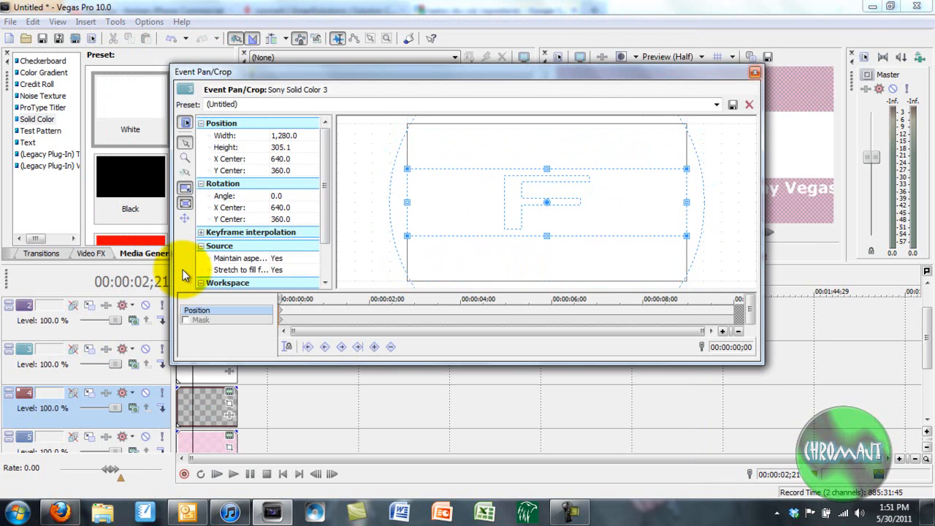
left_click(755, 73)
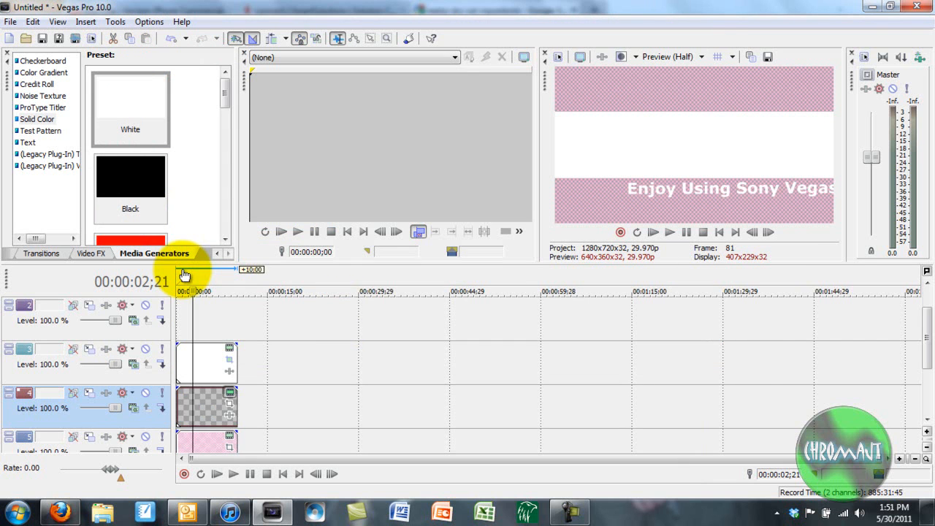
left_click(229, 392)
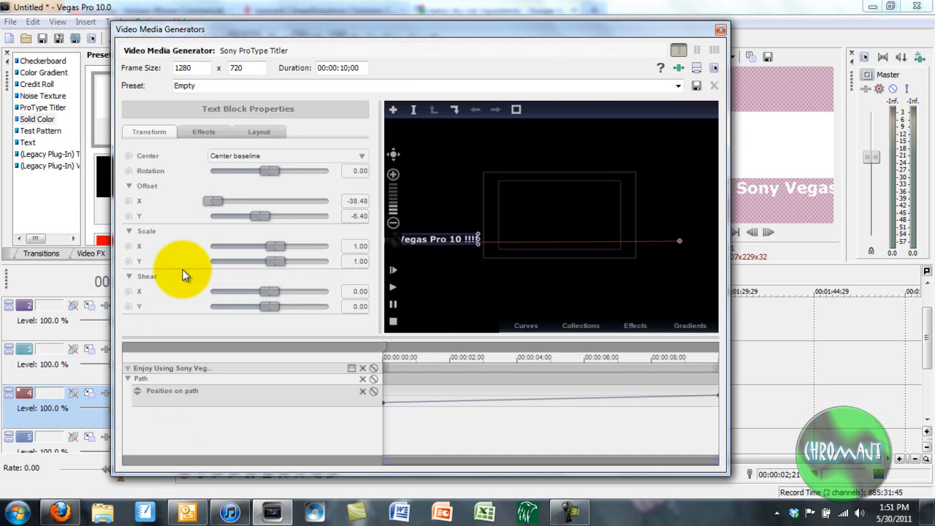
Raise the title's Pan/Crop centre to Y 551.7 and solo track 4 to preview it alone.
left_click(720, 30)
left_click(230, 403)
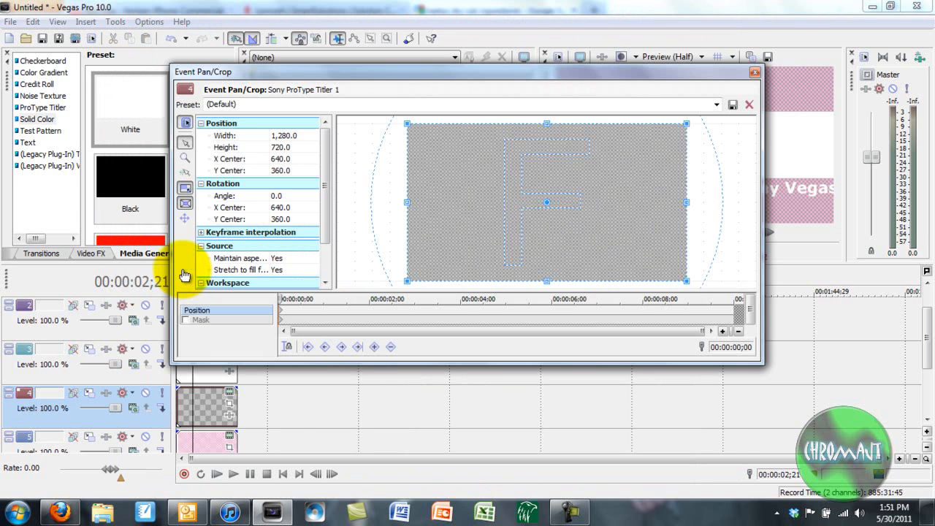
key("Down")
key("Down")
key("Down")
key("Down")
key("Down")
key("Down")
key("Down")
key("Down")
key("Down")
key("Down")
key("Down")
key("Down")
key("Down")
key("Down")
key("Down")
key("Down")
key("Down")
key("Down")
key("Down")
key("Down")
key("Down")
key("Down")
key("Down")
key("Down")
key("Down")
key("Down")
key("Down")
key("Down")
key("Down")
key("Down")
key("Down")
key("Down")
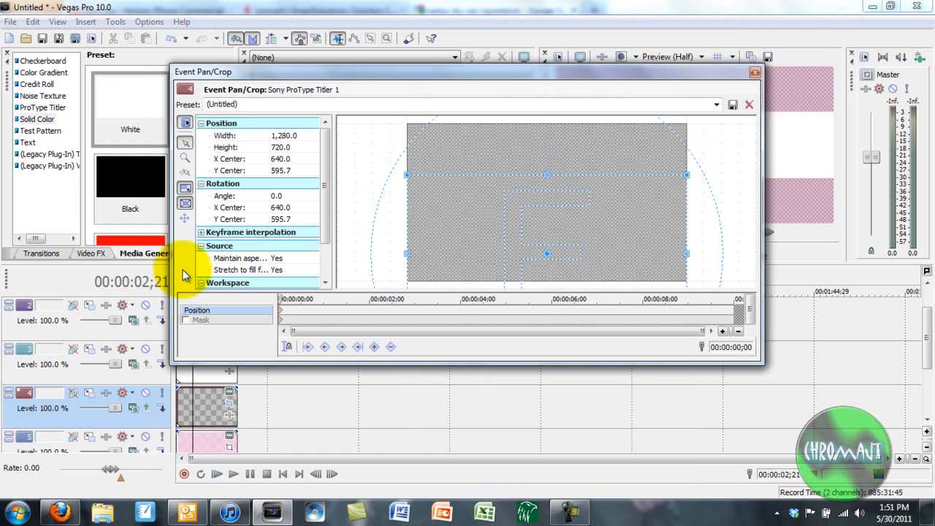
left_click(162, 393)
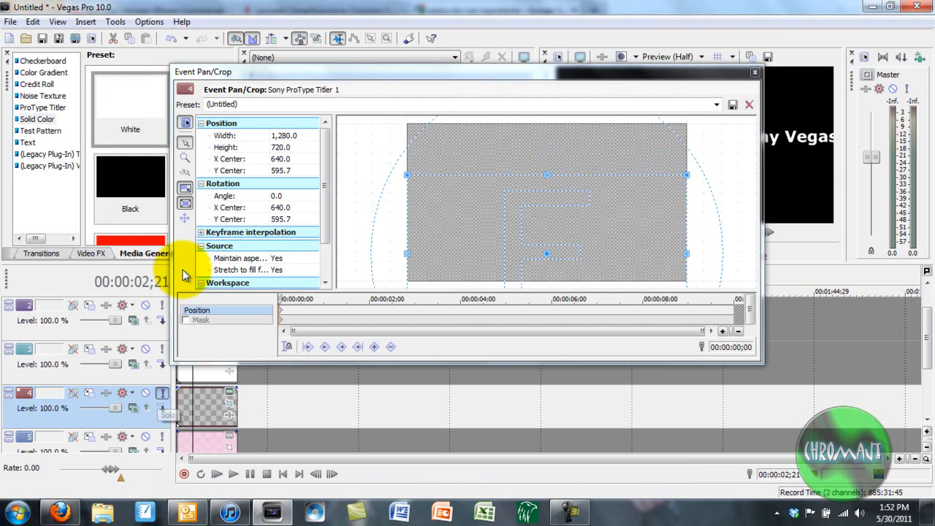
scroll(182, 275, "up", 1)
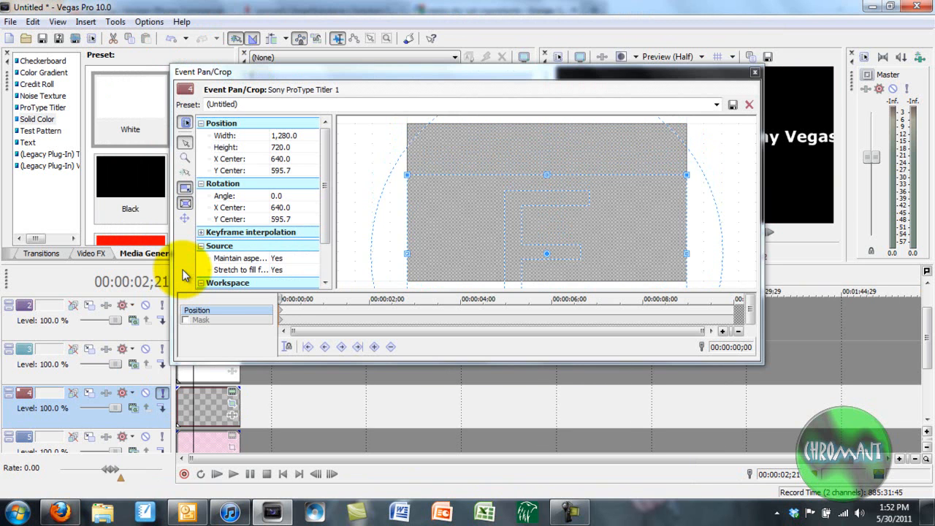
left_click_drag(546, 226, 546, 216)
left_click(754, 72)
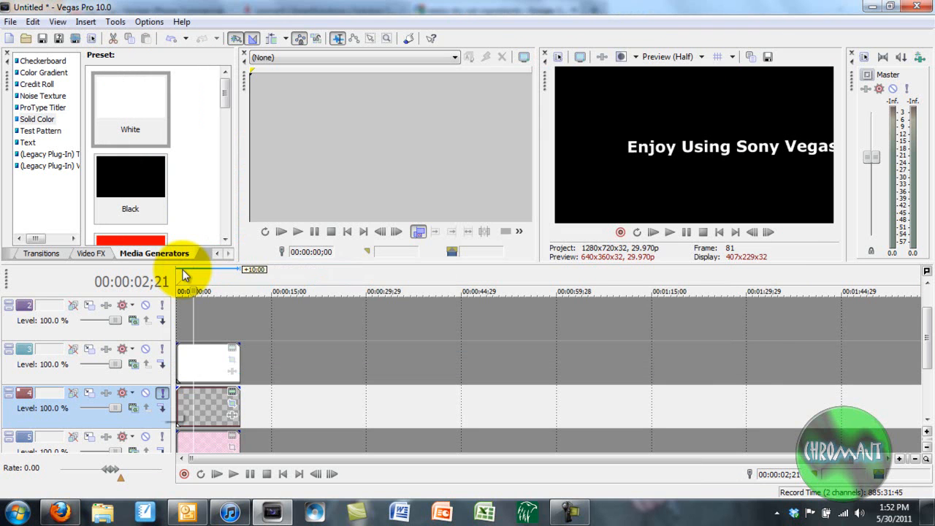
Release Solo on track 4 so the white band and pink checkerboard reappear.
left_click(161, 393)
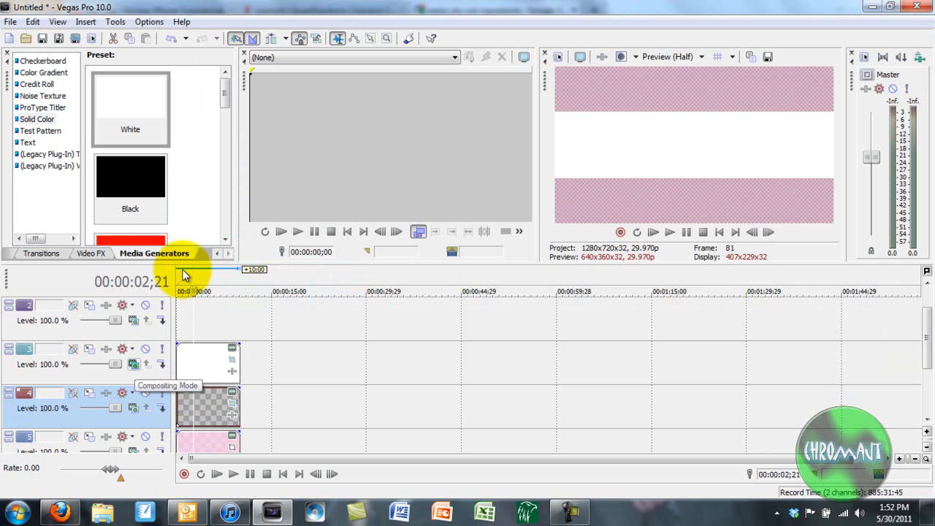
left_click(133, 363)
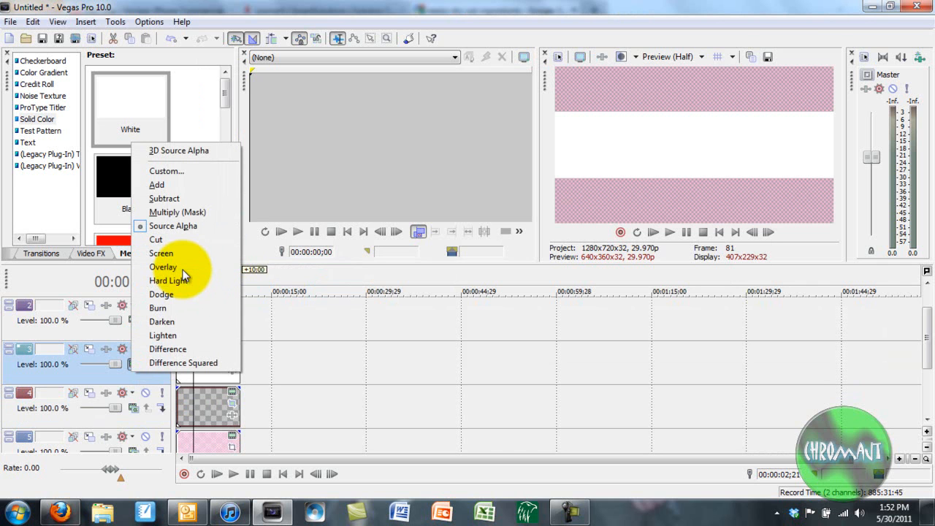
Set track 3's white band to Multiply (Mask) compositing so a pink checkerboard strip shows behind the title.
key("Up")
key("Up")
key("Up")
key("Up")
key("Up")
key("Up")
key("Up")
key("Up")
key("Up")
key("Up")
key("Up")
key("Up")
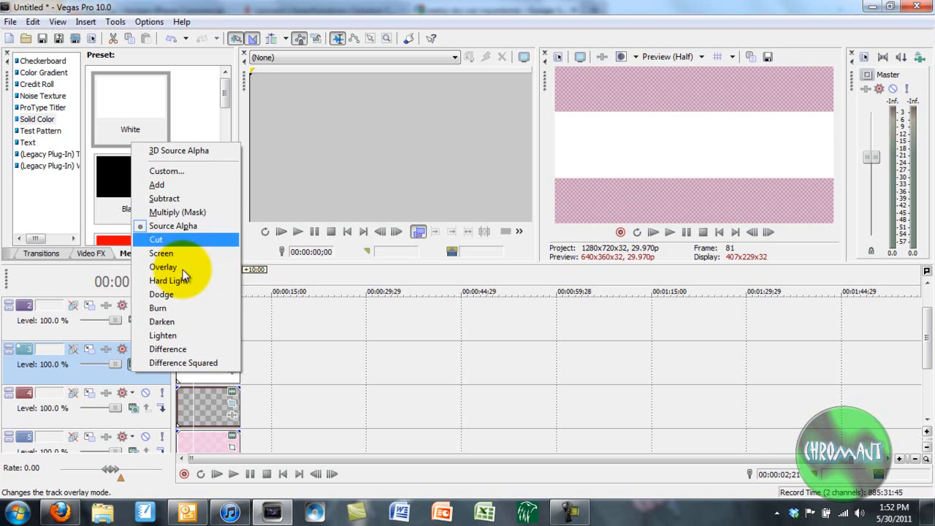
left_click(184, 279)
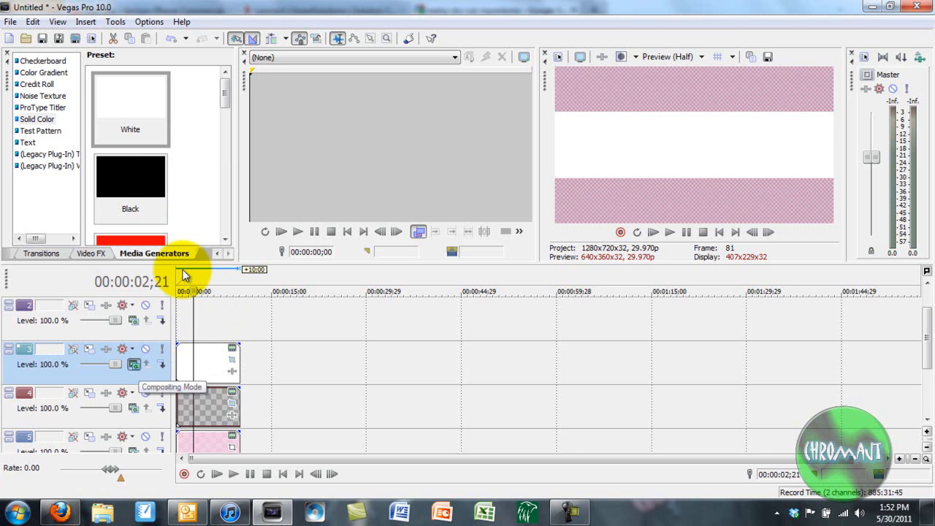
left_click(133, 363)
left_click(176, 212)
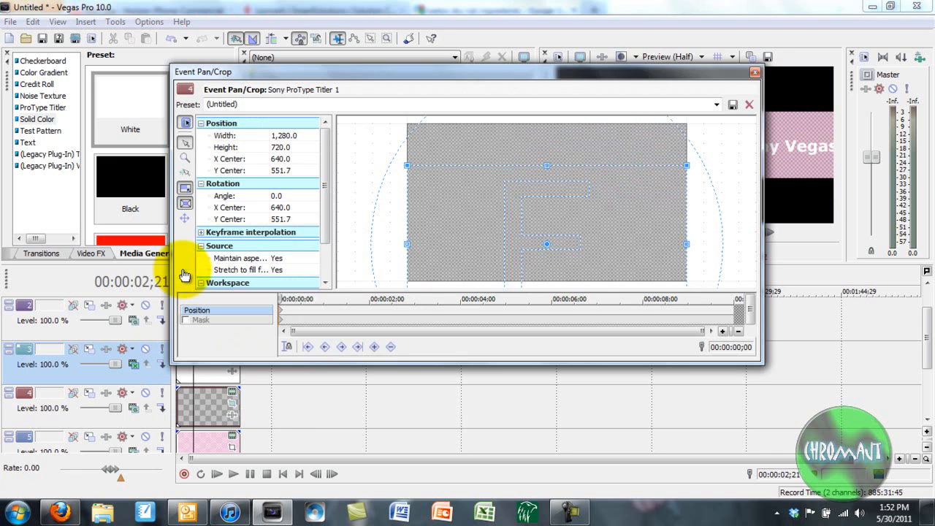
left_click(232, 403)
Nudge the title's Y Center to 564.3 and set track 4's compositing mode to Burn.
key("Down")
key("Down")
key("Down")
key("Down")
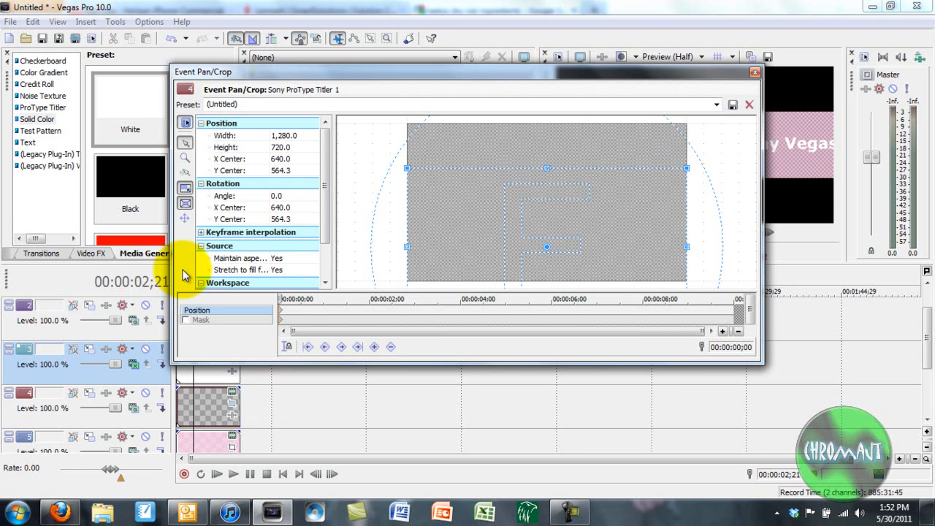
key("Escape")
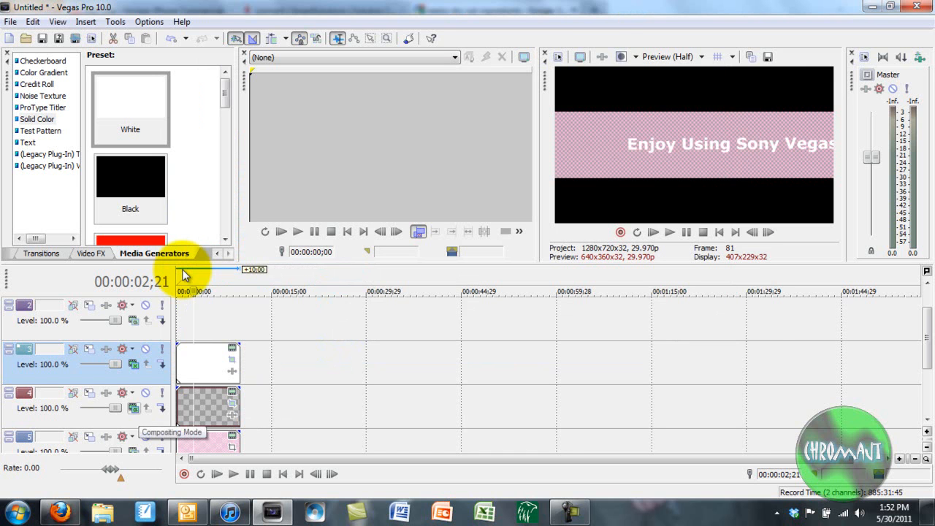
left_click(134, 409)
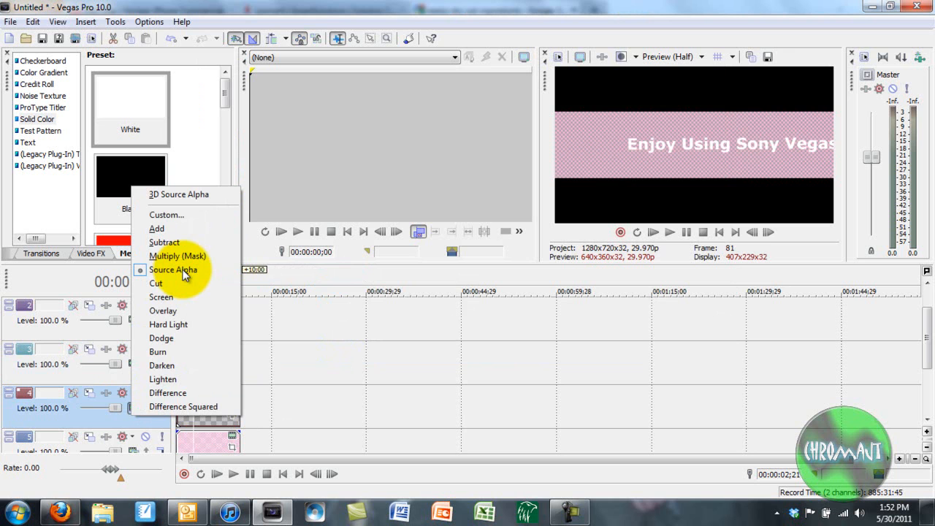
left_click(158, 351)
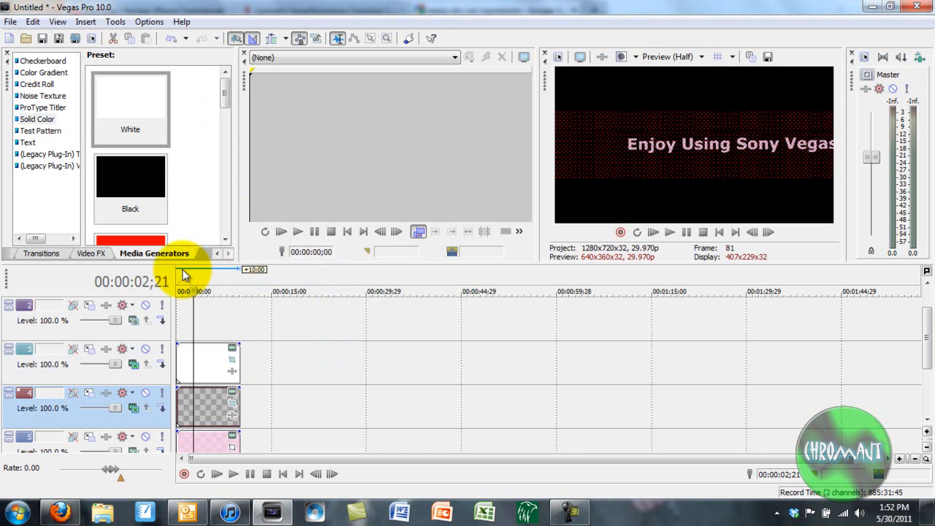
Set the checkerboard track 5's compositing mode to Hard Light.
scroll(548, 366, "down", 2)
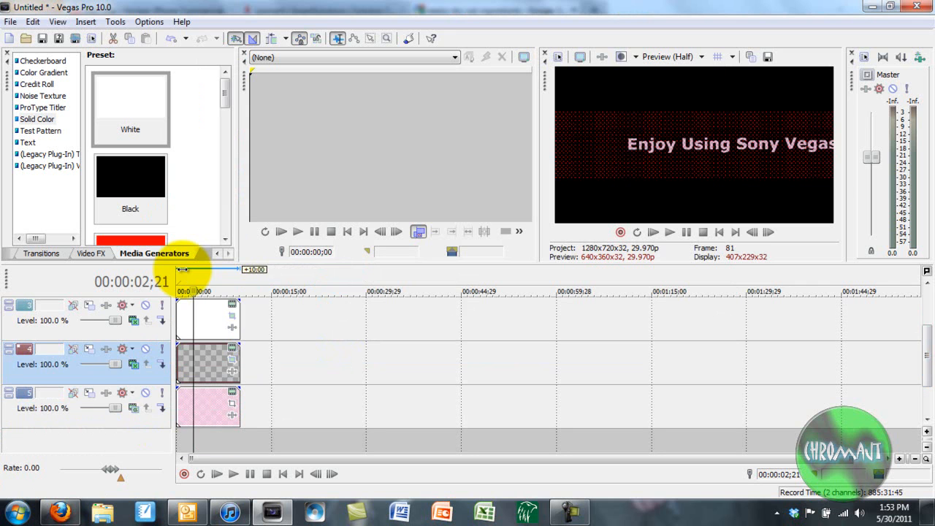
left_click(134, 407)
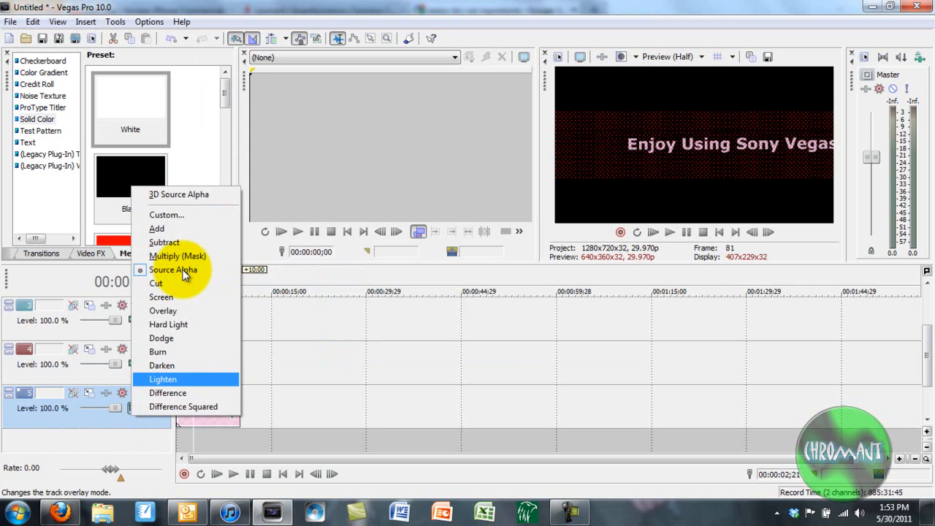
left_click(169, 324)
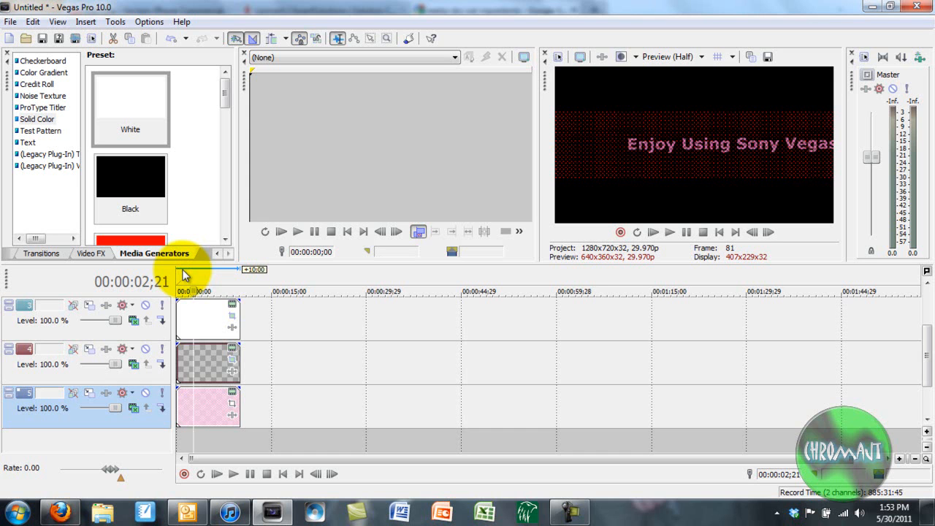
scroll(183, 274, "up", 2)
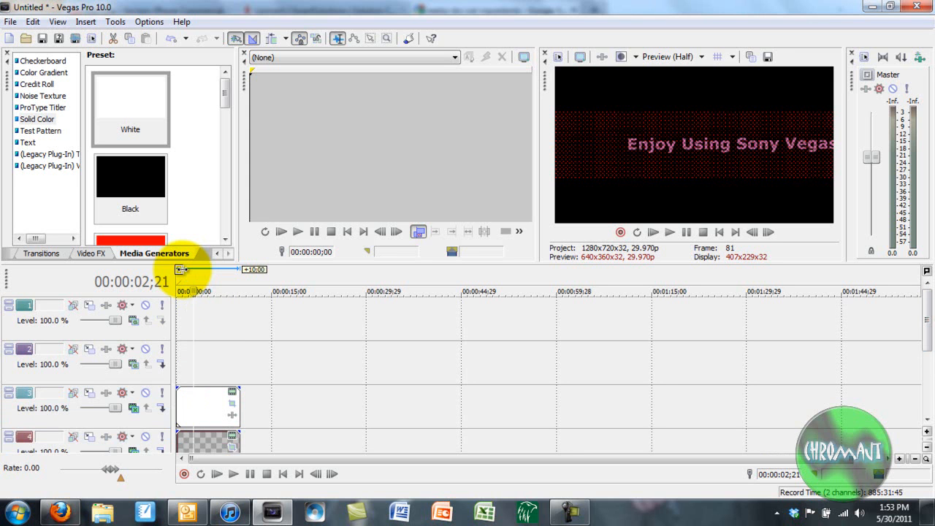
Squash the white Solid Color band to a height of 198.3 in Pan/Crop.
left_click(233, 403)
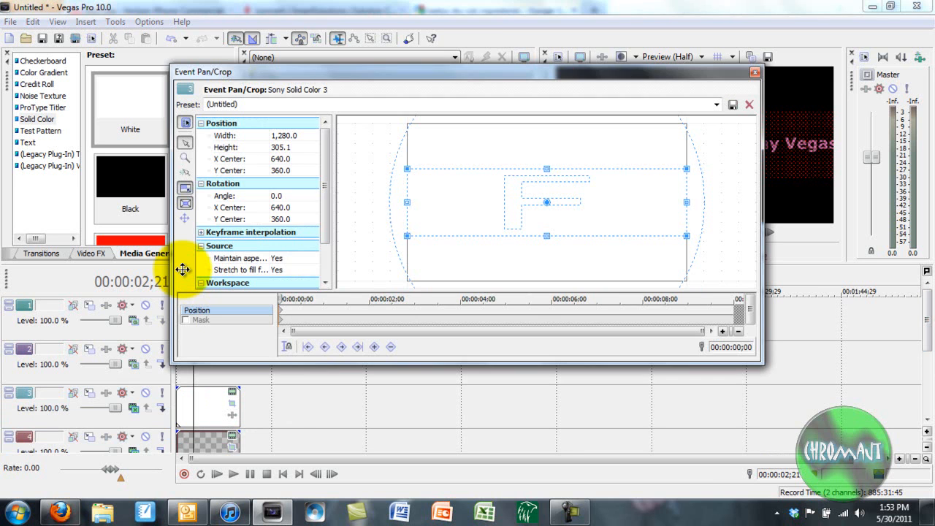
left_click_drag(546, 169, 546, 180)
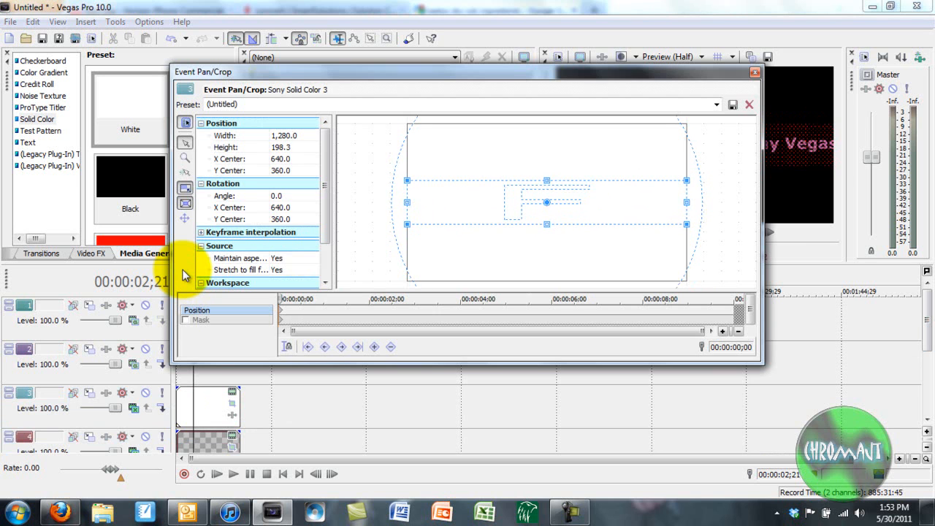
left_click(754, 71)
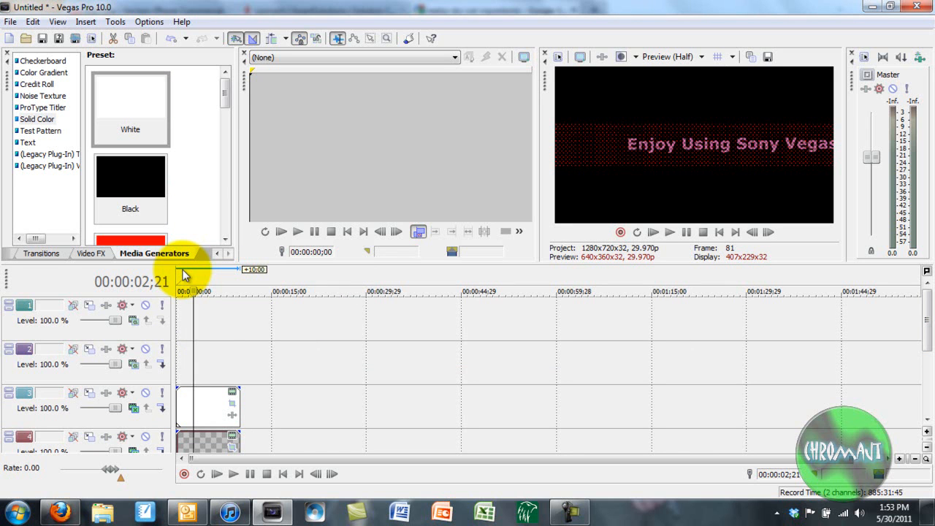
left_click_drag(927, 319, 927, 356)
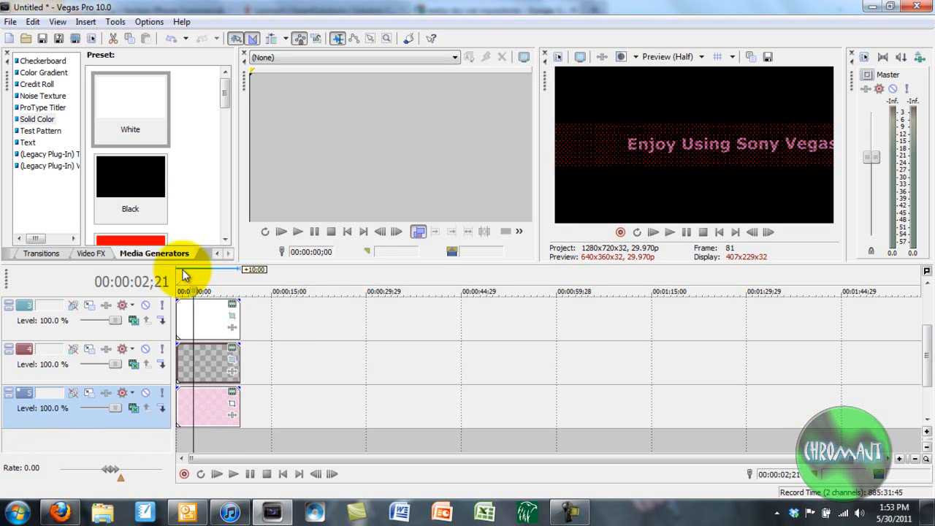
Set the checkerboard's horizontal edge blending to 0.7060, then play the project to check the title.
left_click(232, 404)
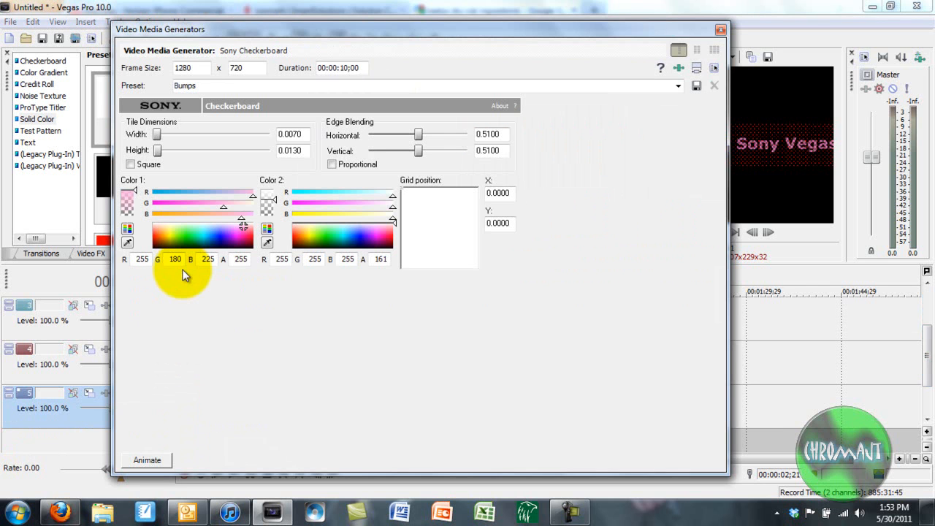
left_click_drag(418, 134, 432, 134)
left_click(721, 30)
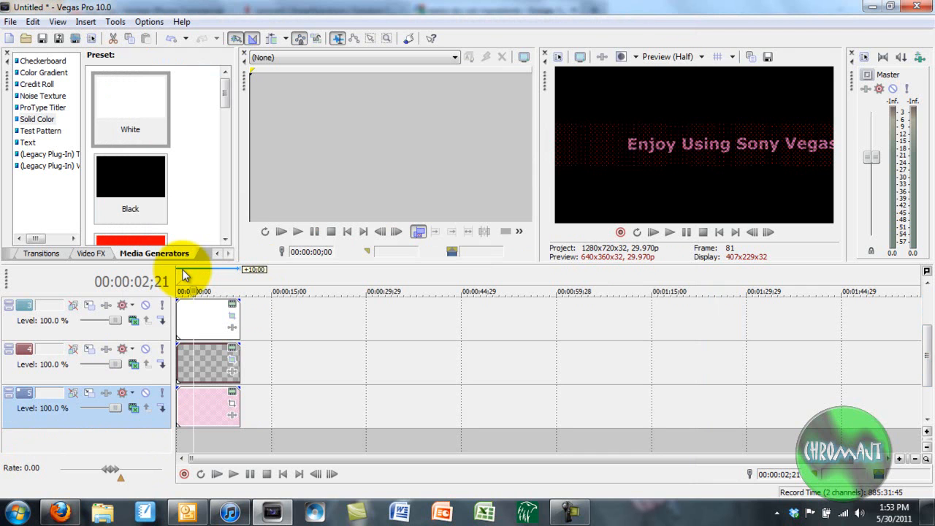
key("space")
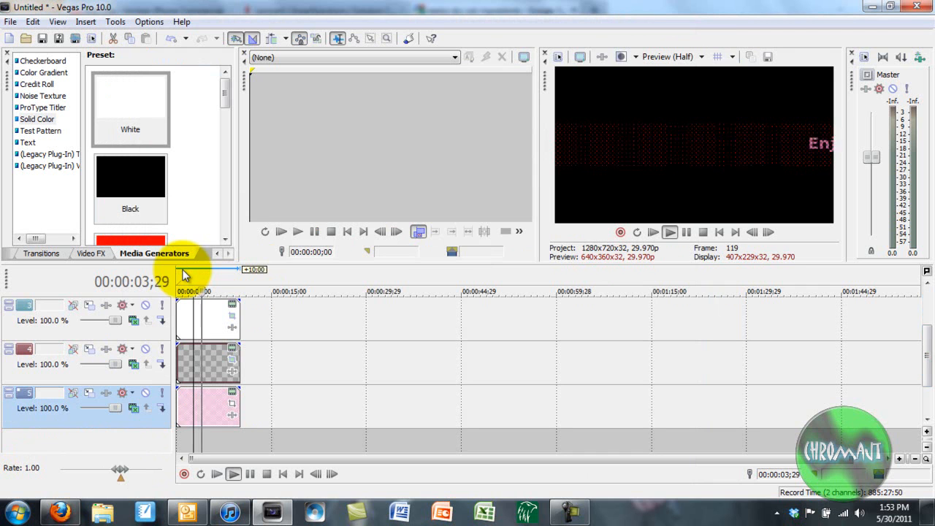
key("space")
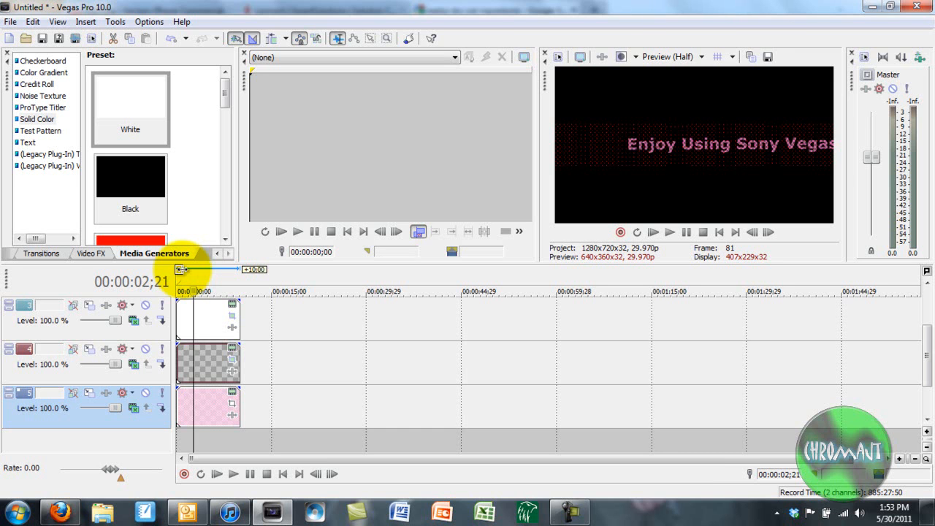
Change the checkerboard's Color 1 to light cyan (R 174, G 247, B 255).
left_click(233, 392)
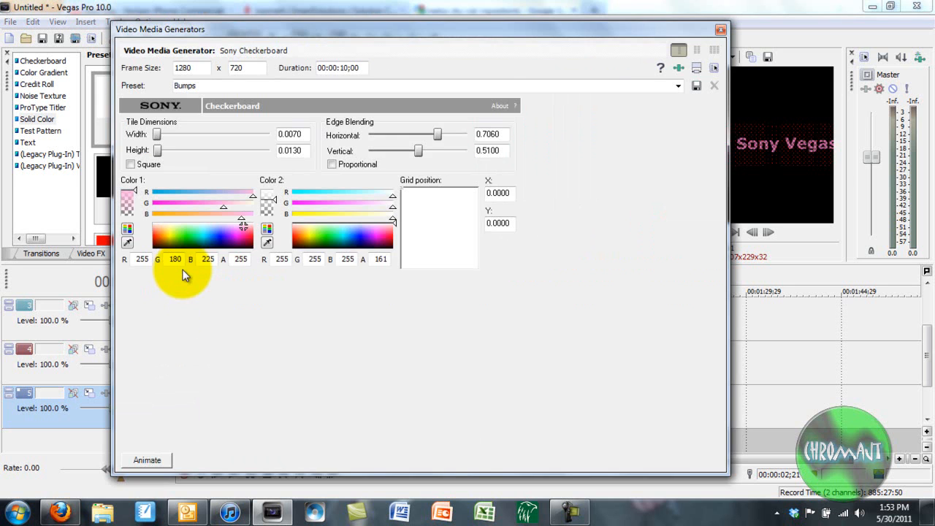
mouse_move(244, 226)
left_mouse_down()
mouse_move(195, 227)
mouse_move(208, 227)
left_mouse_up()
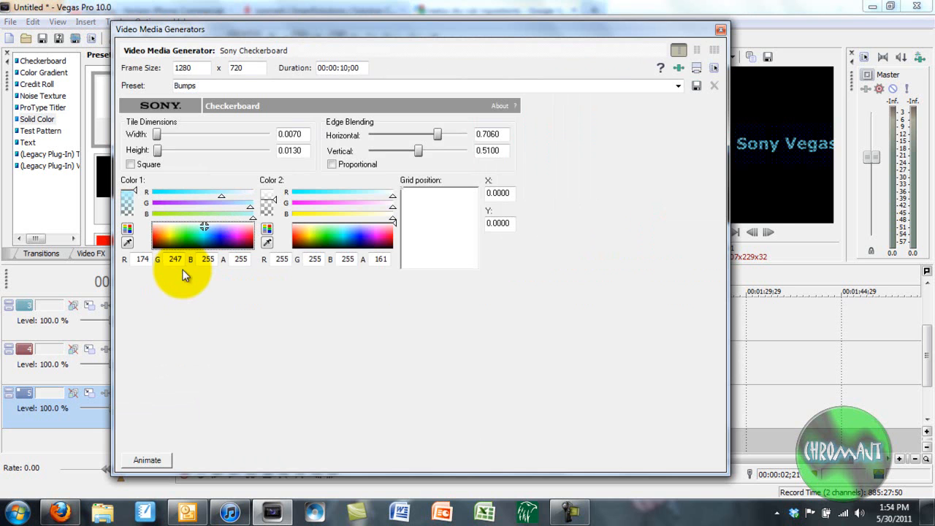
key("Escape")
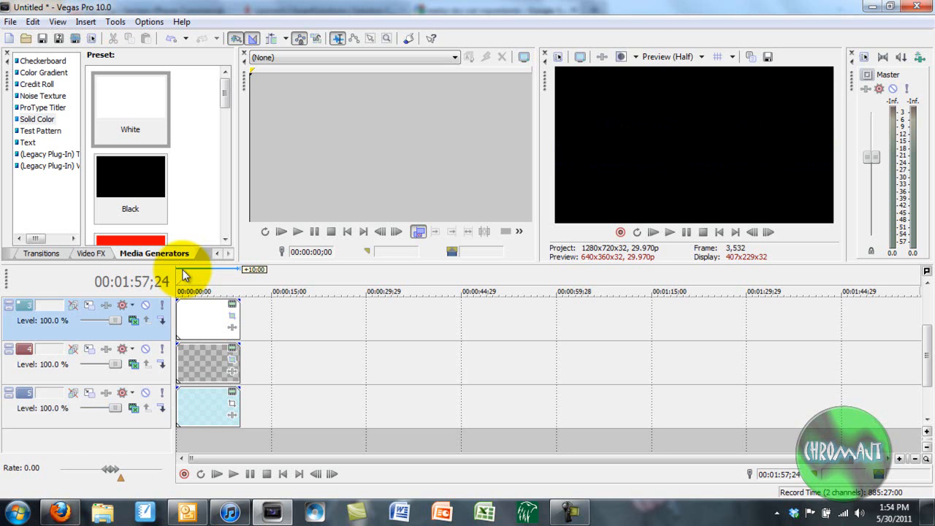
Clear the time selection at the project start and bring up the Media Generators list.
scroll(183, 270, "up", 2)
double_click(183, 270)
left_click(182, 270)
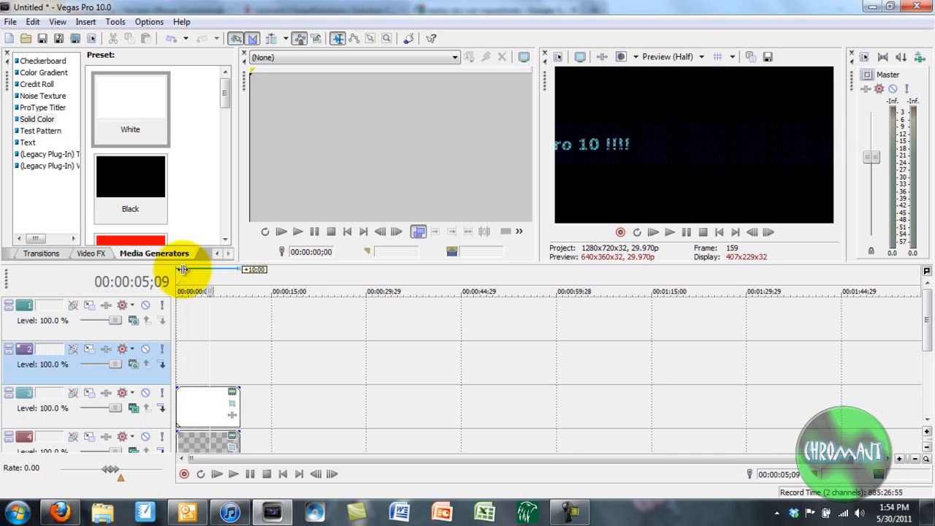
key("alt+8")
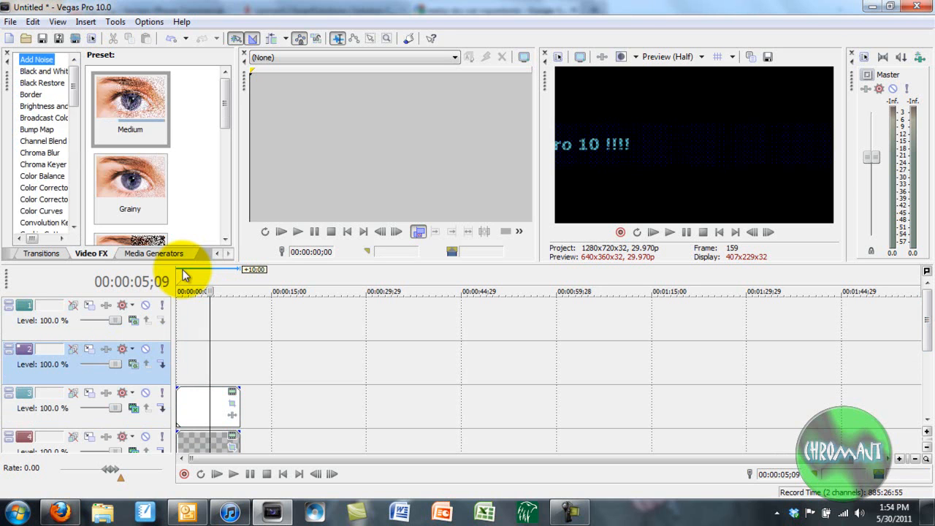
key("ctrl+alt+1")
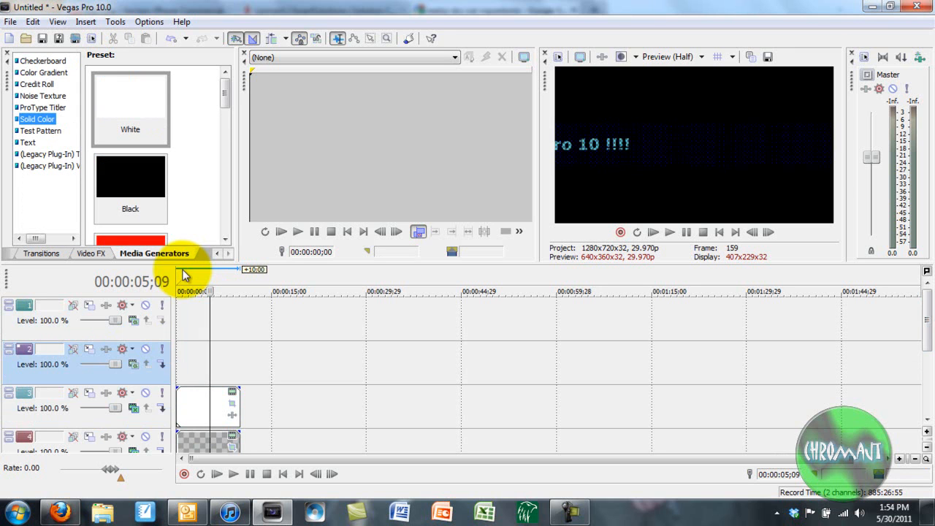
Drop the Color Gradient 'Fancy Wooden Board' preset onto track 2.
key("Up")
key("Up")
key("Up")
key("Up")
scroll(184, 275, "down", 10)
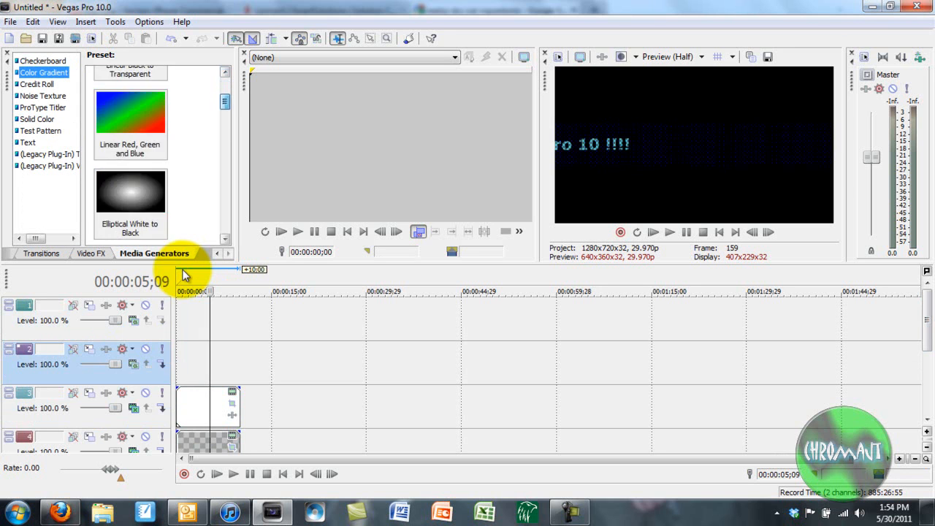
scroll(184, 275, "down", 10)
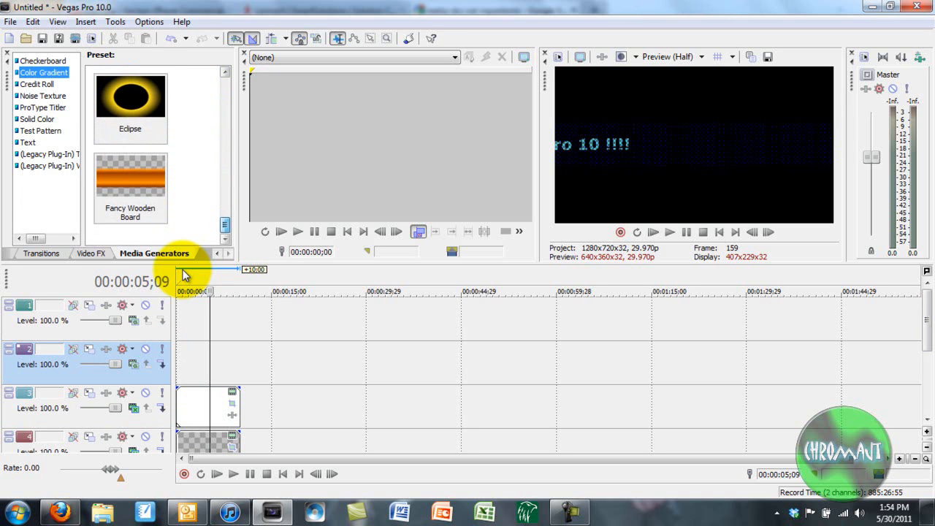
left_click_drag(130, 179, 182, 362)
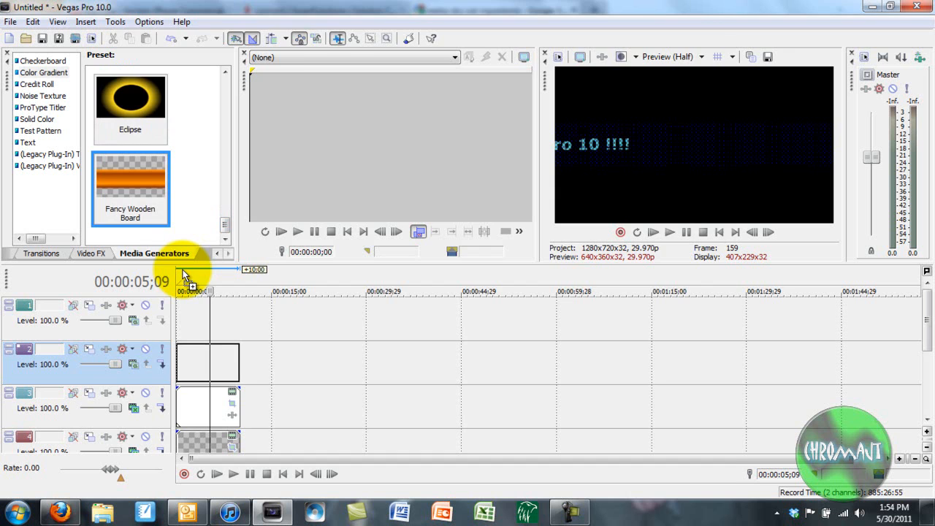
left_click_drag(184, 275, 185, 275)
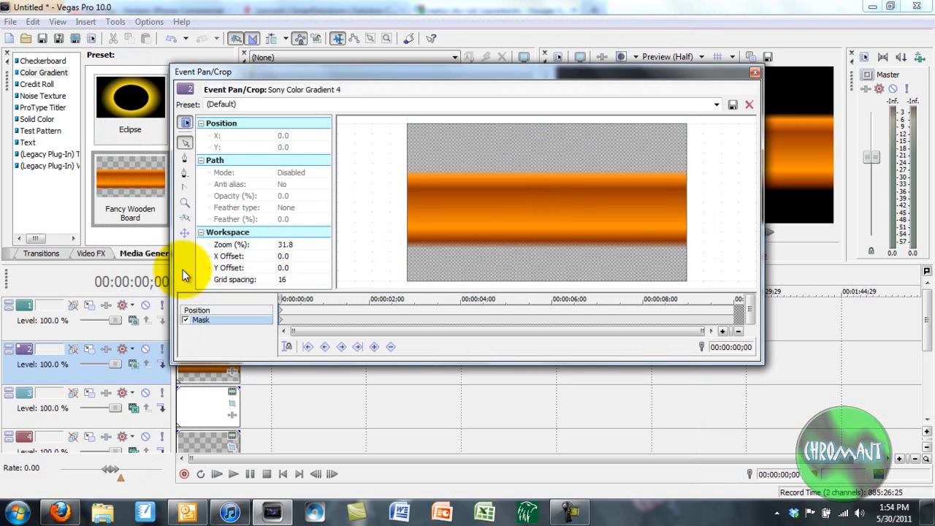
Draw a four-point rectangular mask across the middle of the wooden-board gradient.
left_click(185, 158)
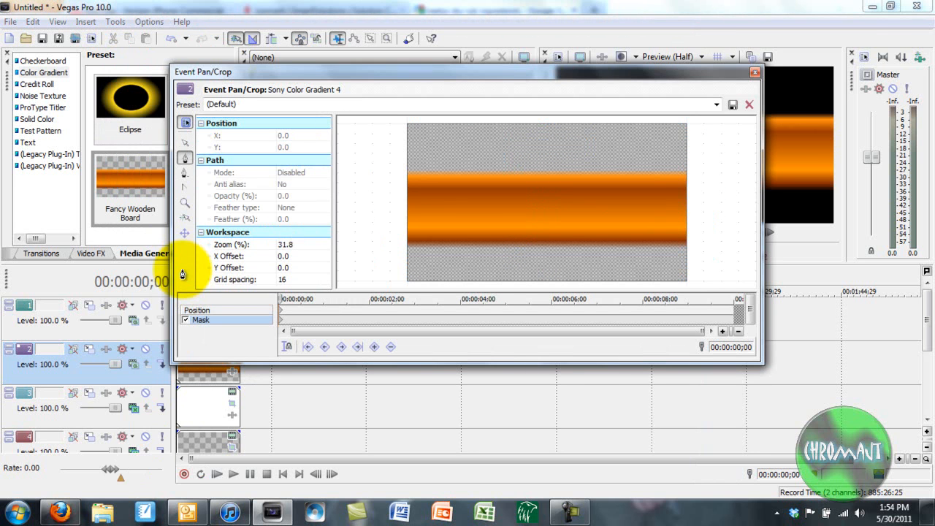
left_click(411, 192)
left_click(411, 220)
left_click(681, 219)
left_click(681, 192)
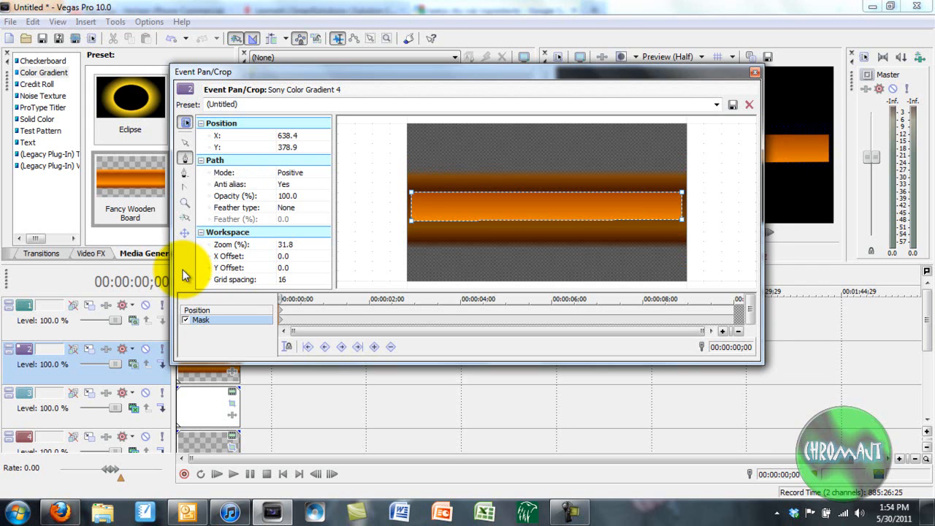
Set the mask mode to Negative and preview the dark band between orange strips.
left_click(301, 208)
left_click(301, 172)
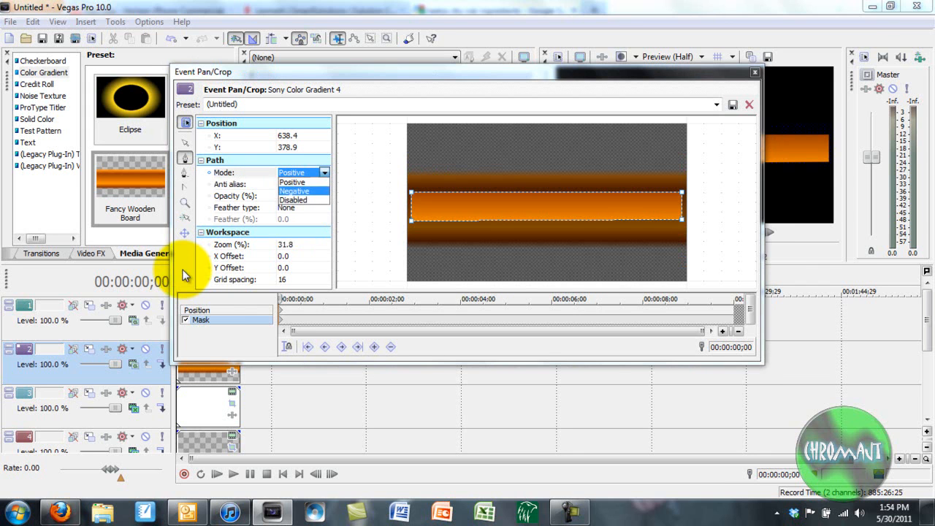
left_click(294, 190)
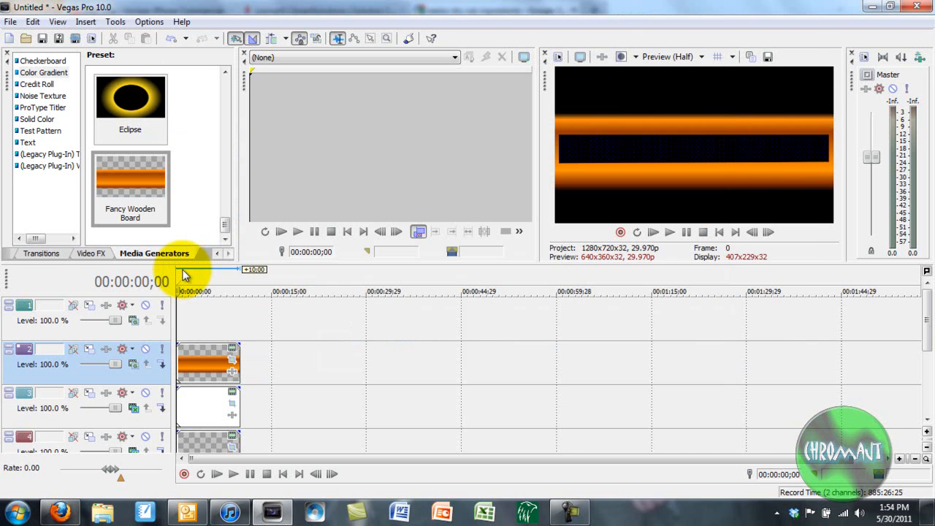
left_click(754, 72)
key("space")
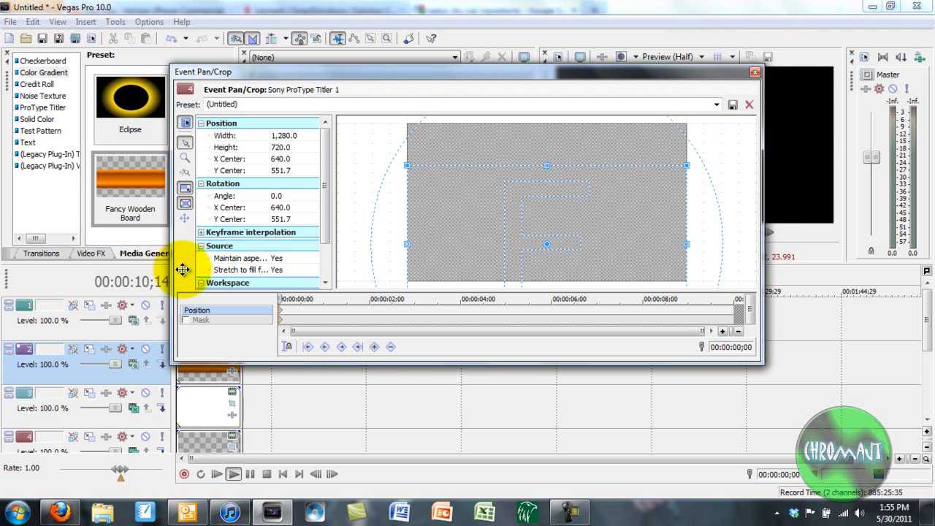
key("Escape")
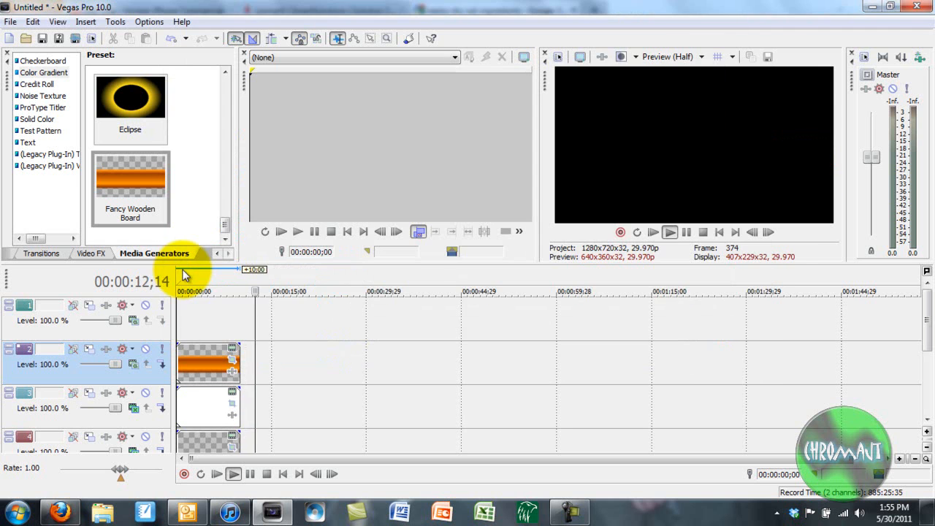
Make tracks 4 and 5 compositing children and bring up track 1's Parent Motion settings.
key("space")
key("space")
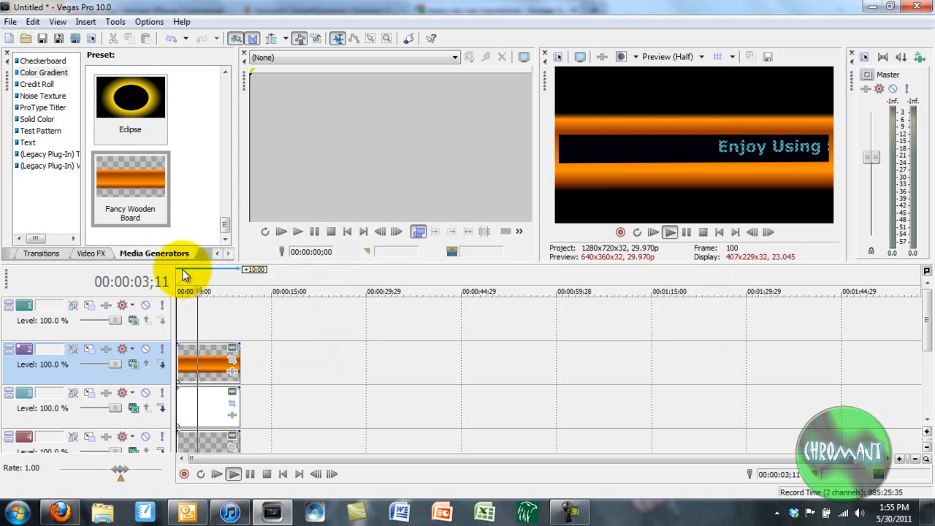
key("space")
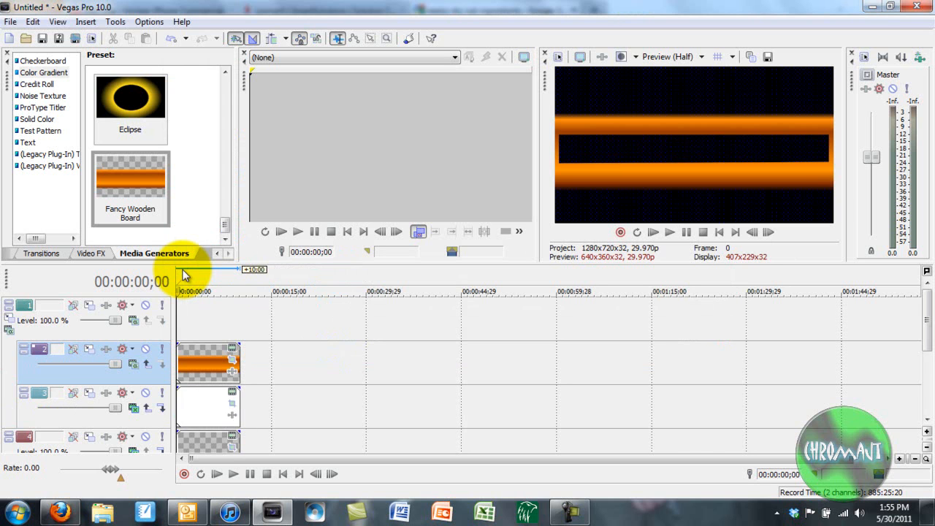
scroll(182, 275, "down", 2)
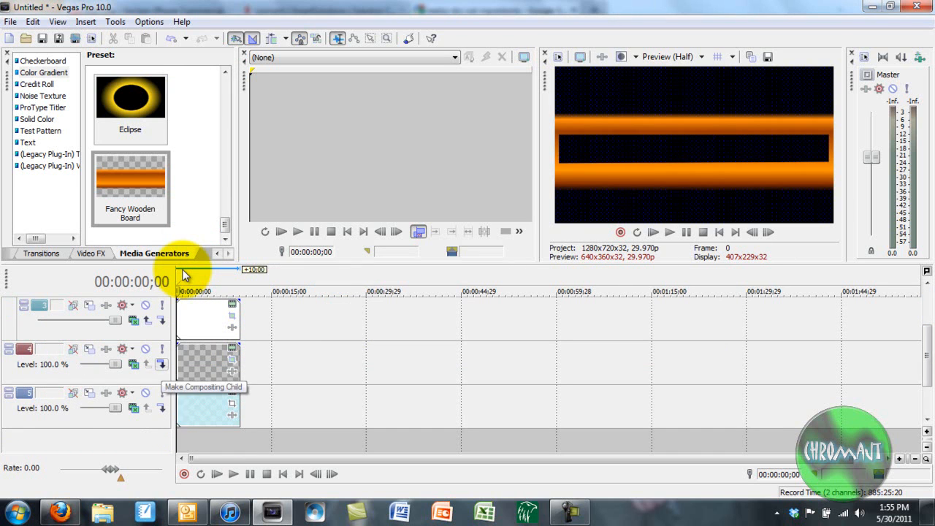
left_click(162, 364)
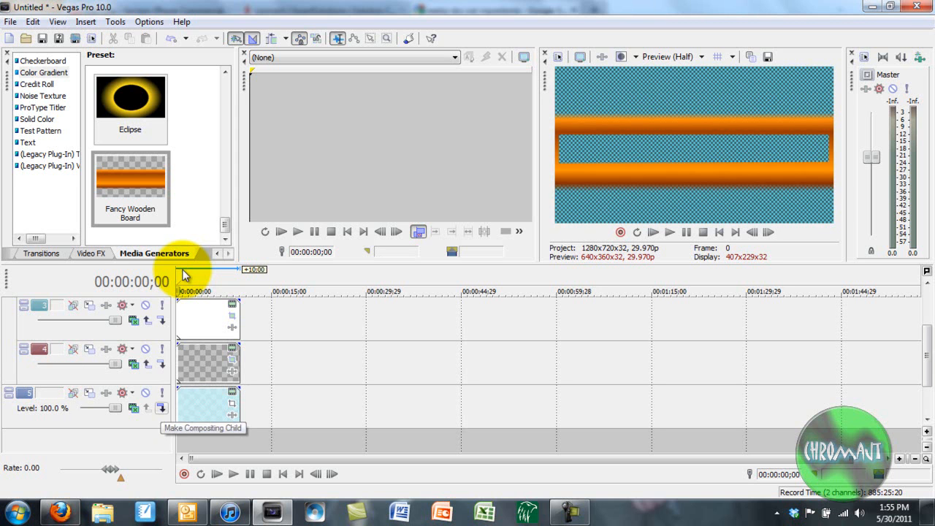
left_click(161, 408)
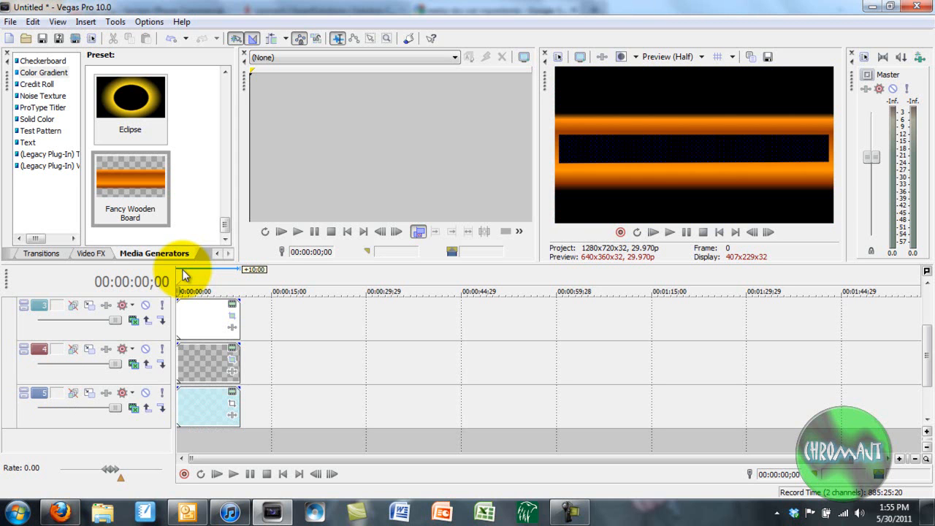
left_click_drag(927, 356, 927, 319)
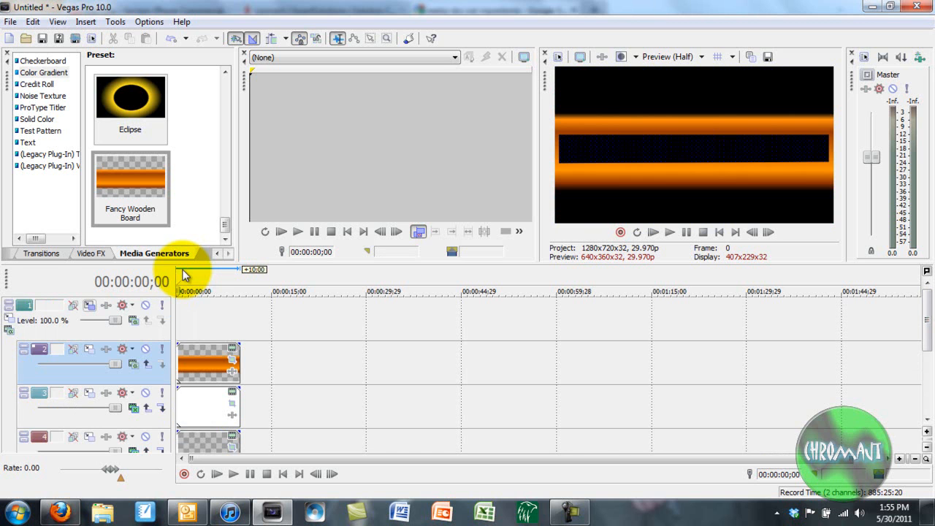
left_click(9, 330)
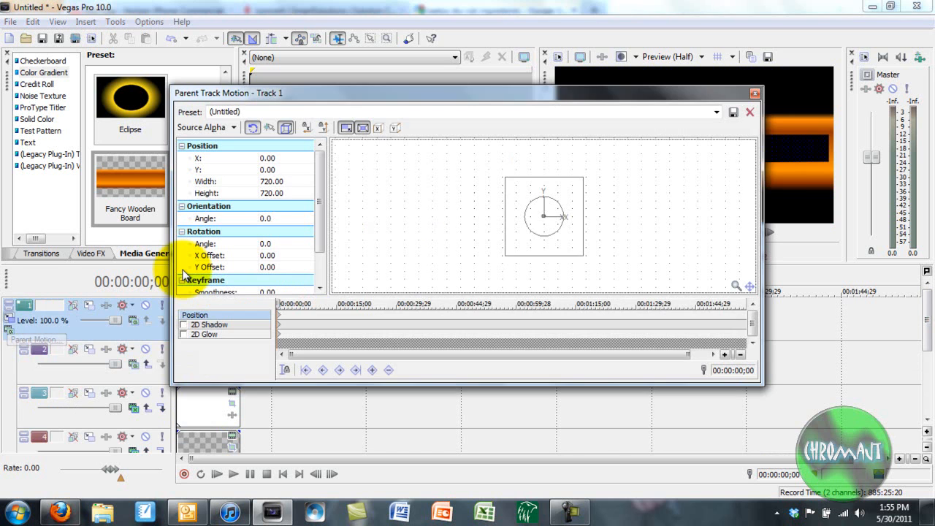
Shrink the composite to 627.64 and move it up to X 18.86, Y 213.80.
mouse_move(504, 177)
left_mouse_down()
mouse_move(518, 190)
mouse_move(499, 170)
mouse_move(509, 182)
left_mouse_up()
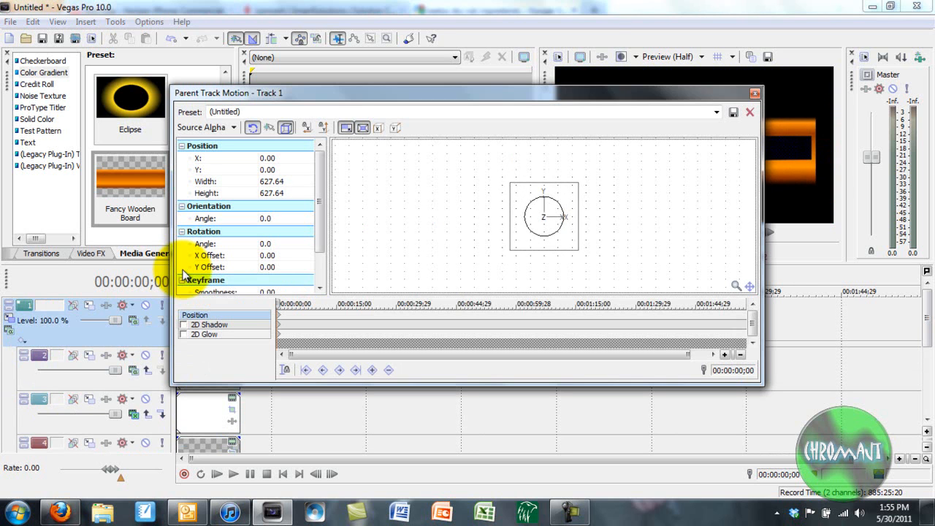
mouse_move(543, 216)
left_mouse_down()
mouse_move(536, 198)
mouse_move(546, 192)
left_mouse_up()
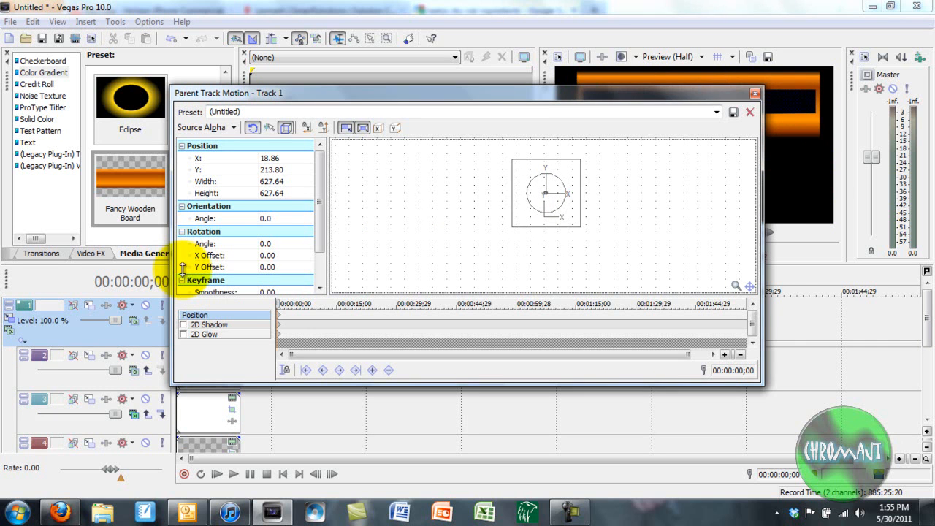
left_click(755, 93)
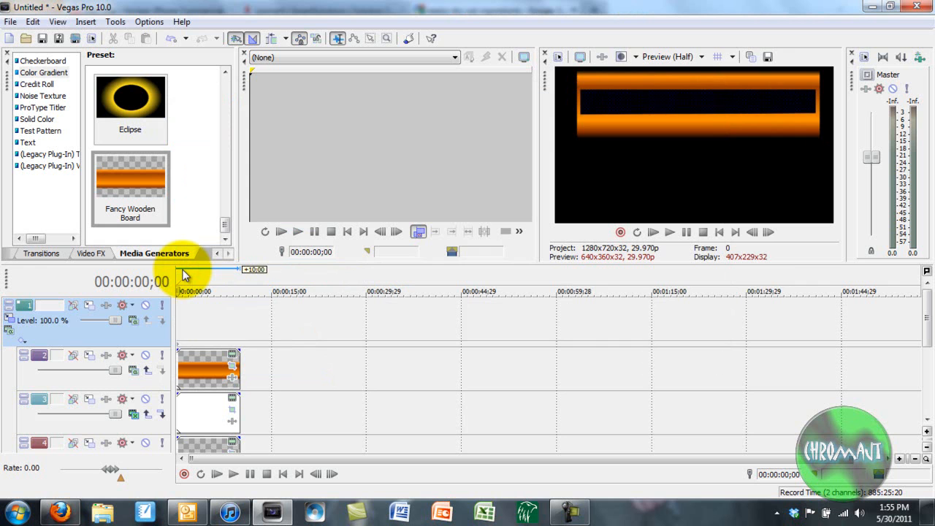
Extend the events on tracks 2, 3, 4 and 5 by the same amount so they end together.
key("space")
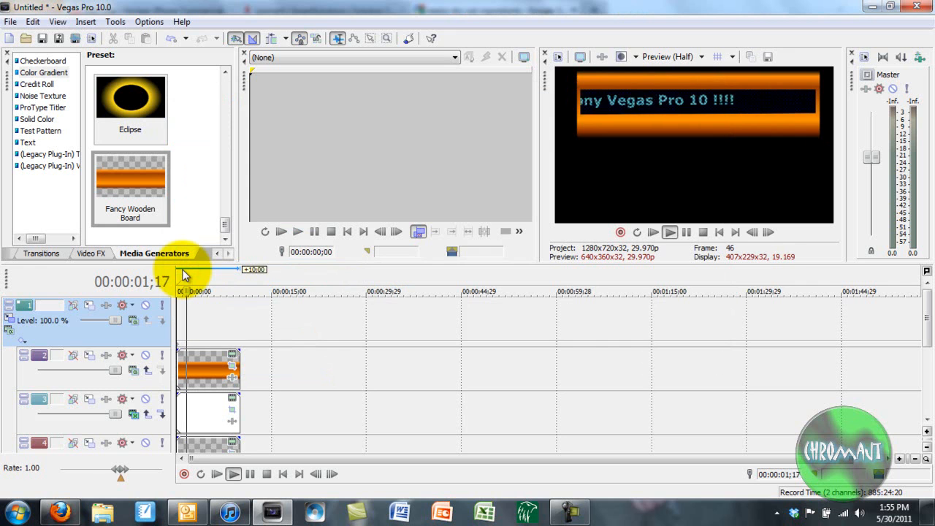
key("space")
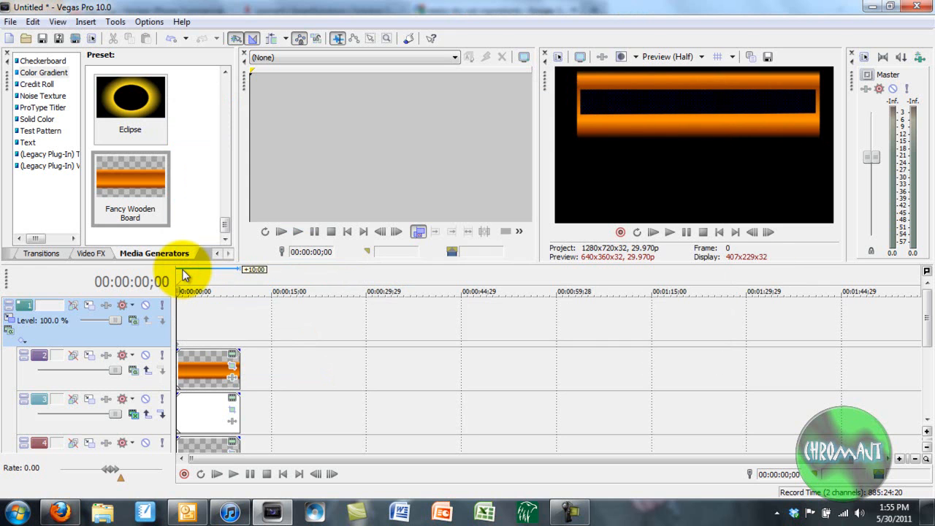
key("space")
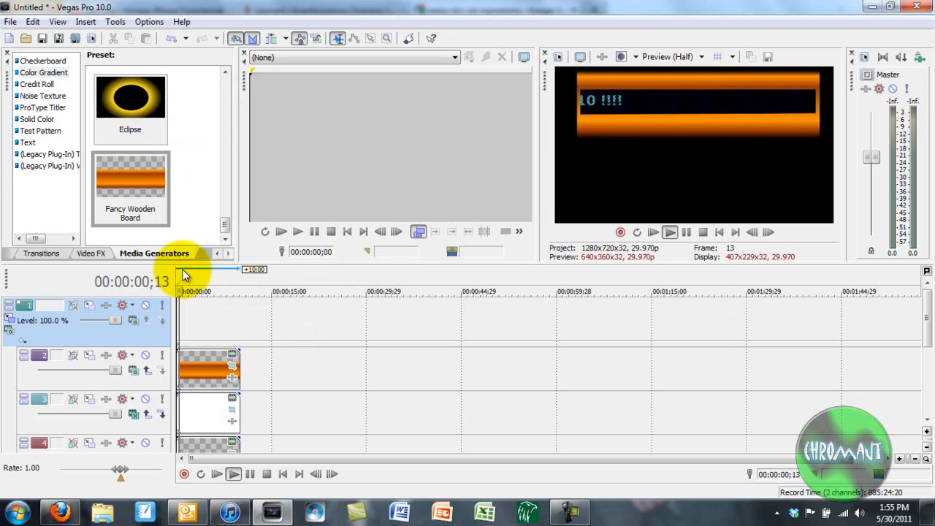
left_click_drag(240, 371, 303, 371)
left_click_drag(239, 414, 303, 413)
left_click_drag(240, 445, 303, 444)
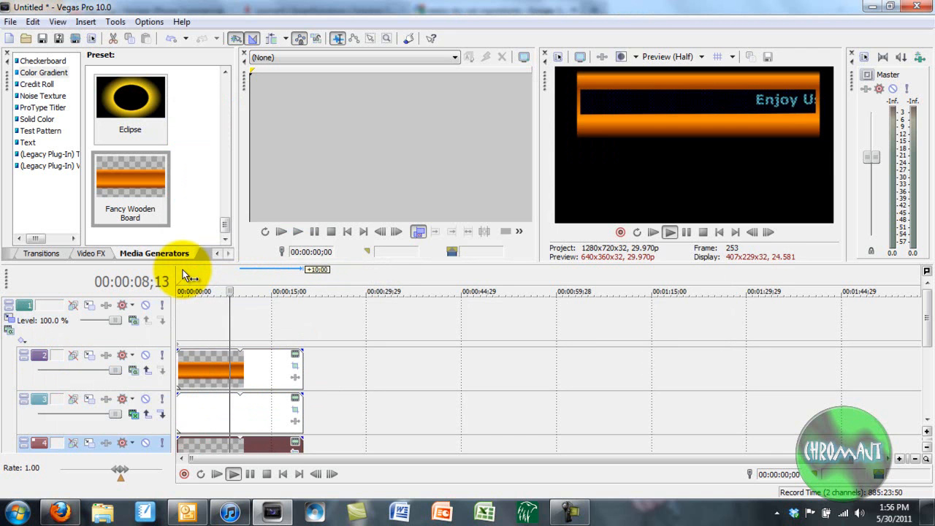
left_click_drag(927, 318, 926, 337)
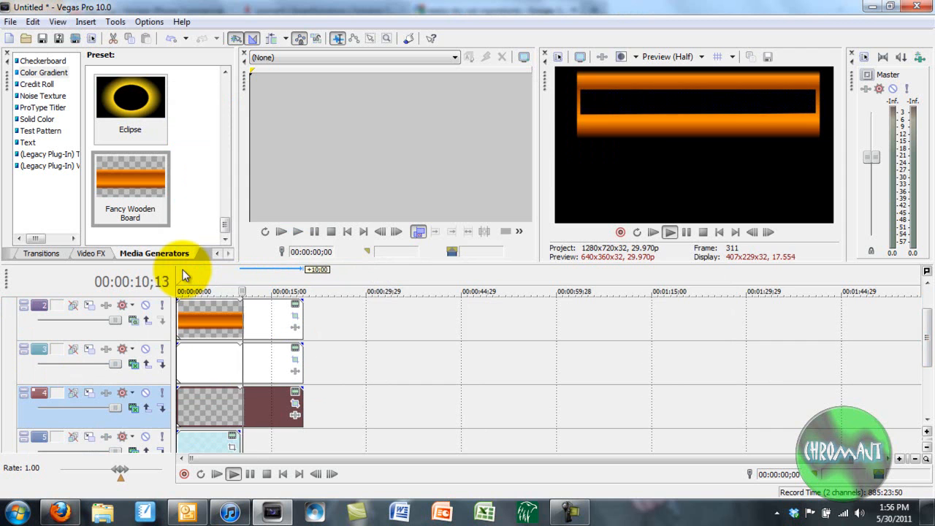
left_click_drag(240, 447, 303, 447)
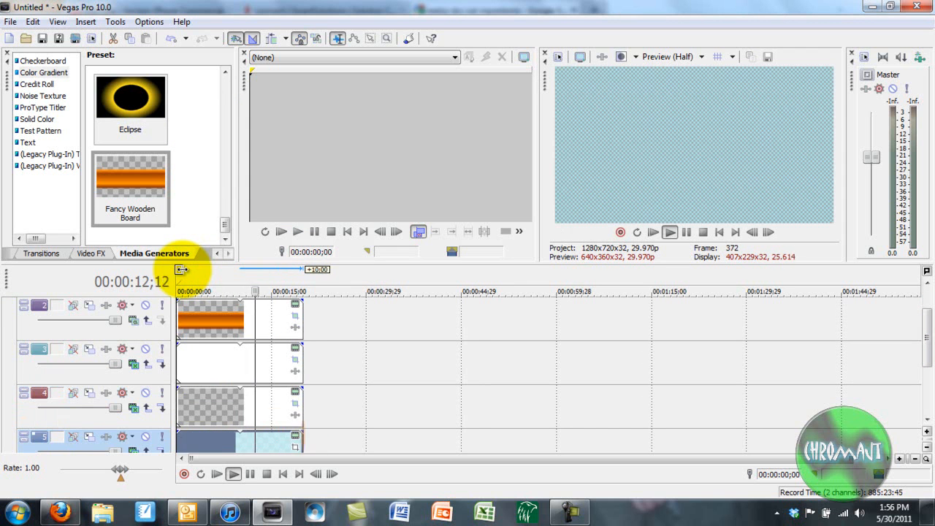